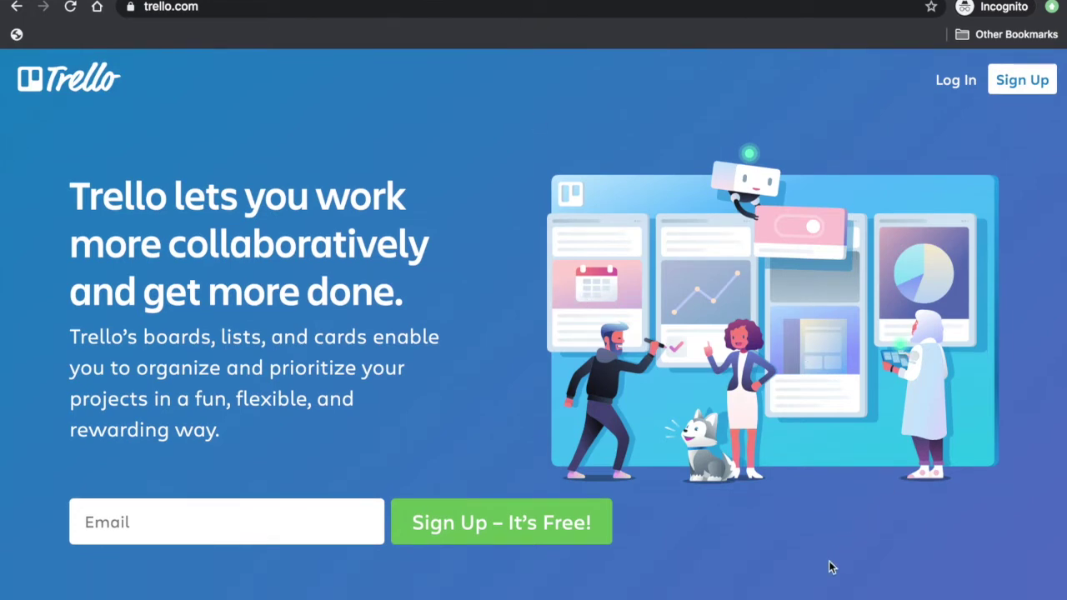
- Sign up for a new Trello account using the Google sign-up option
{"action": "left_click", "coordinate": [1021, 81]}
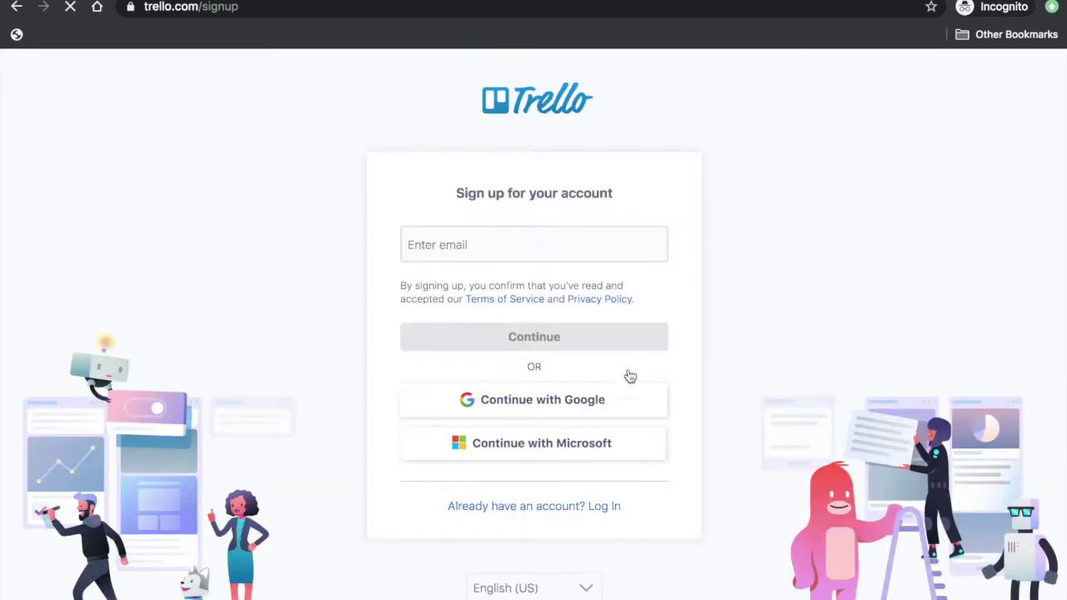
{"action": "left_click", "coordinate": [587, 401]}
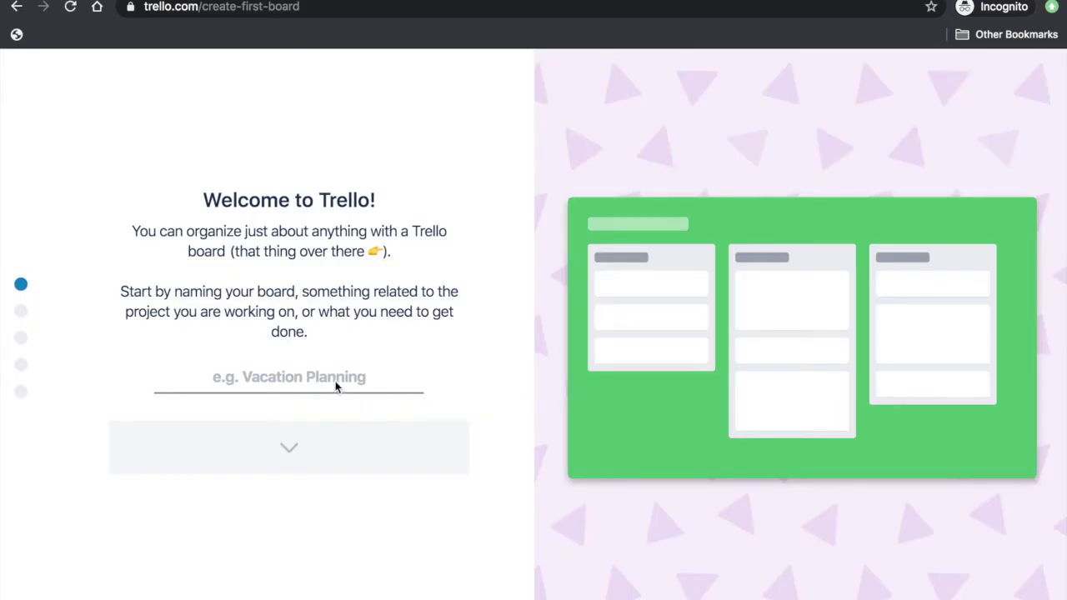
- Name the first board "Project Management" and accept the suggested lists Things To Do, Doing and Done
{"action": "left_click", "coordinate": [301, 385]}
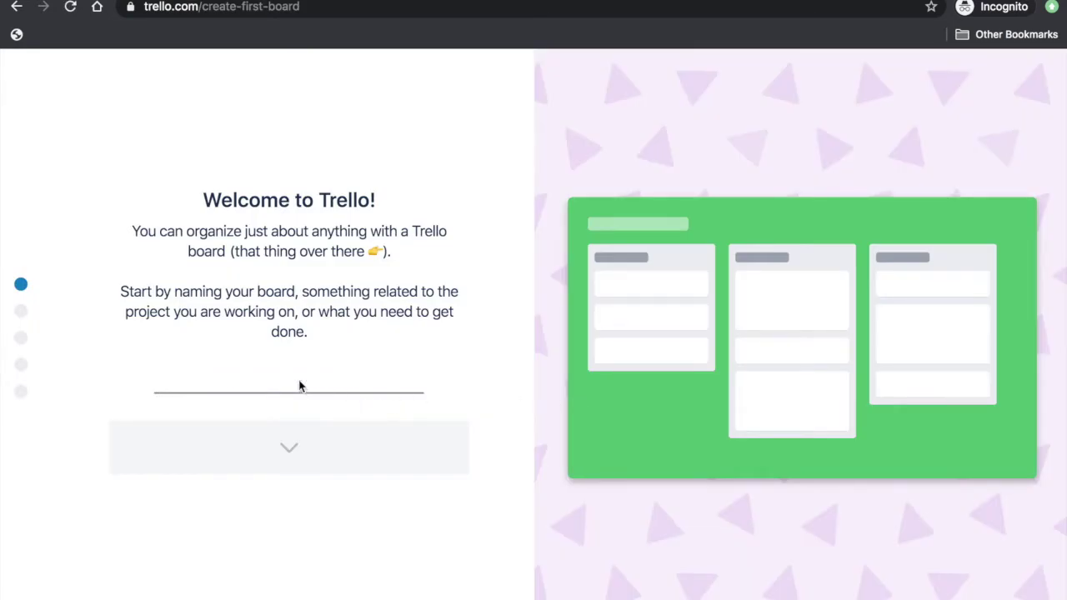
{"action": "type", "text": "Pr"}
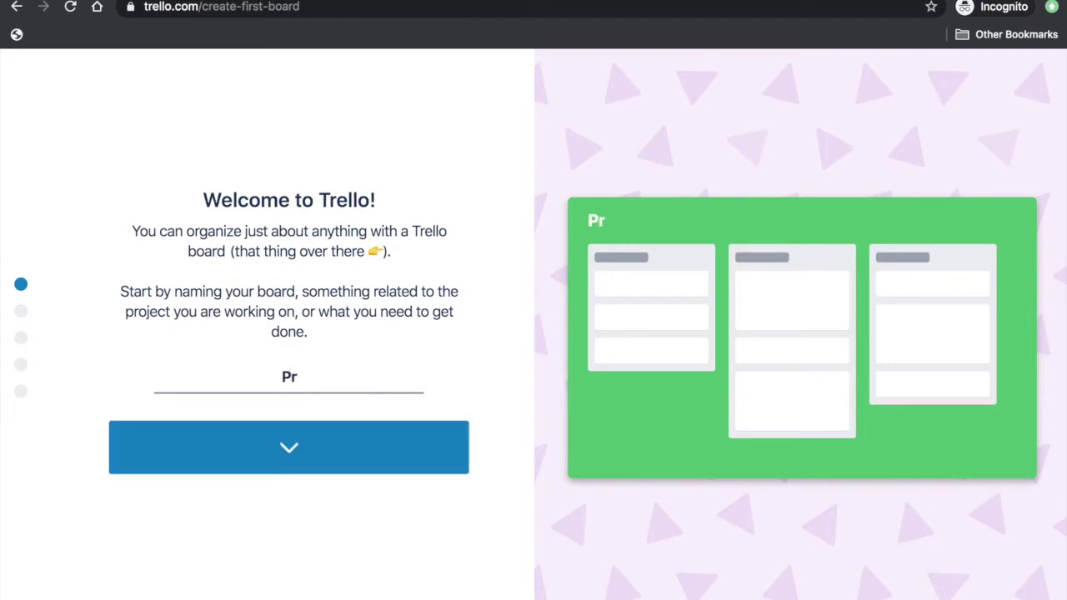
{"action": "type", "text": "oject Man"}
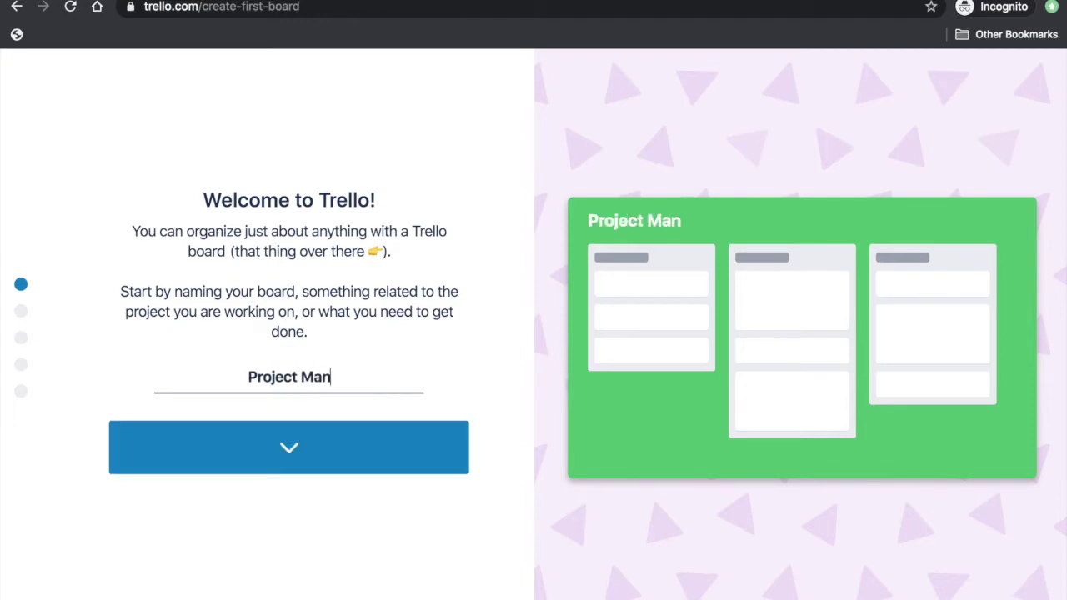
{"action": "type", "text": "agement"}
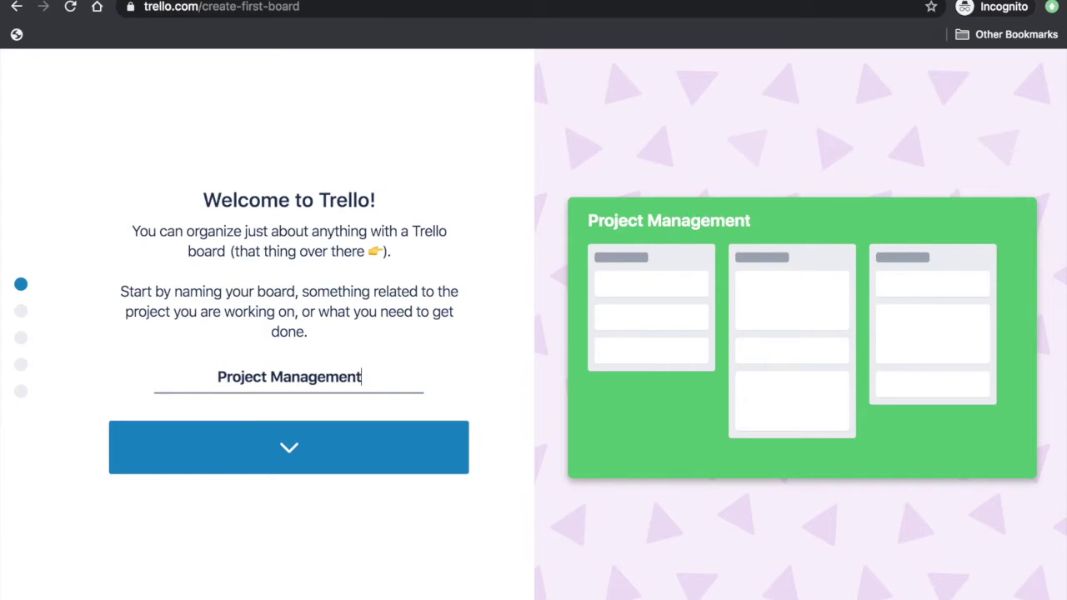
{"action": "left_click", "coordinate": [285, 451]}
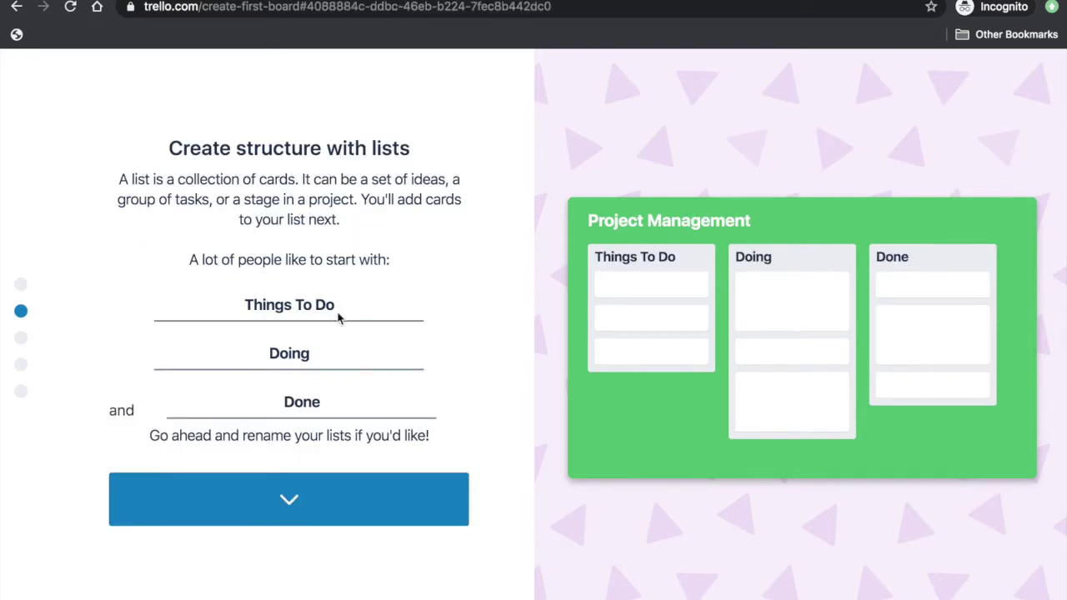
{"action": "left_click", "coordinate": [346, 498]}
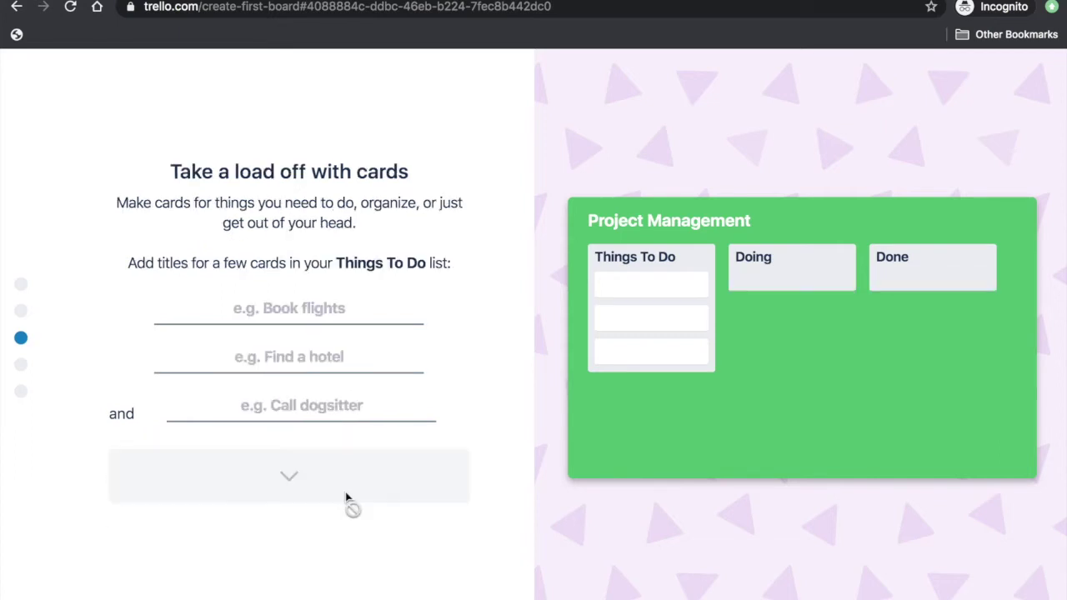
- Add the cards "Create learning design", "Prepare slide deck" and "Book a flight" to the Things To Do list
{"action": "left_click", "coordinate": [347, 322]}
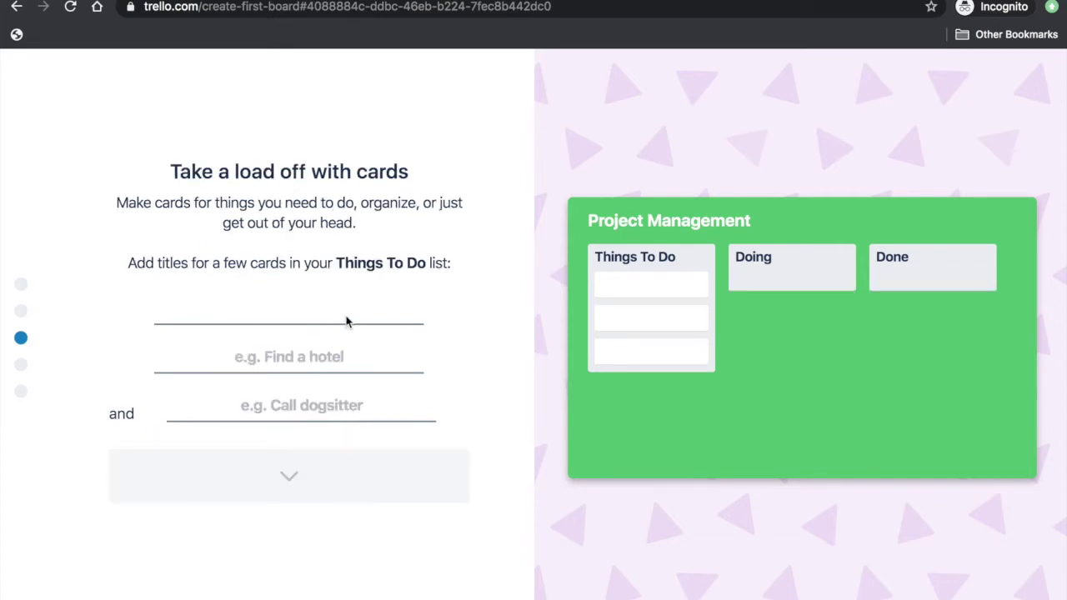
{"action": "type", "text": "Create l"}
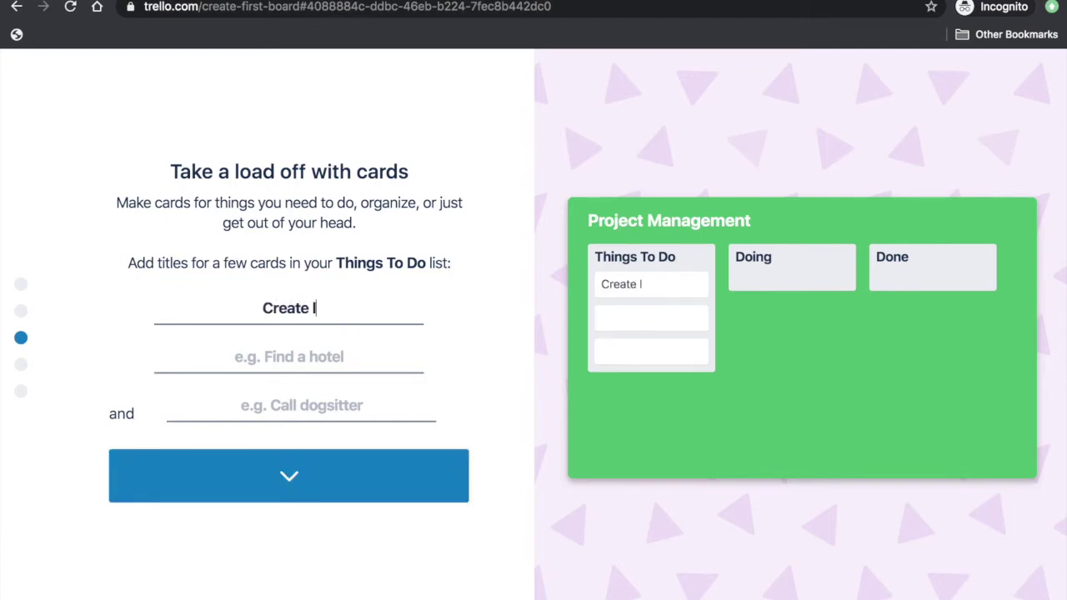
{"action": "type", "text": "earning design"}
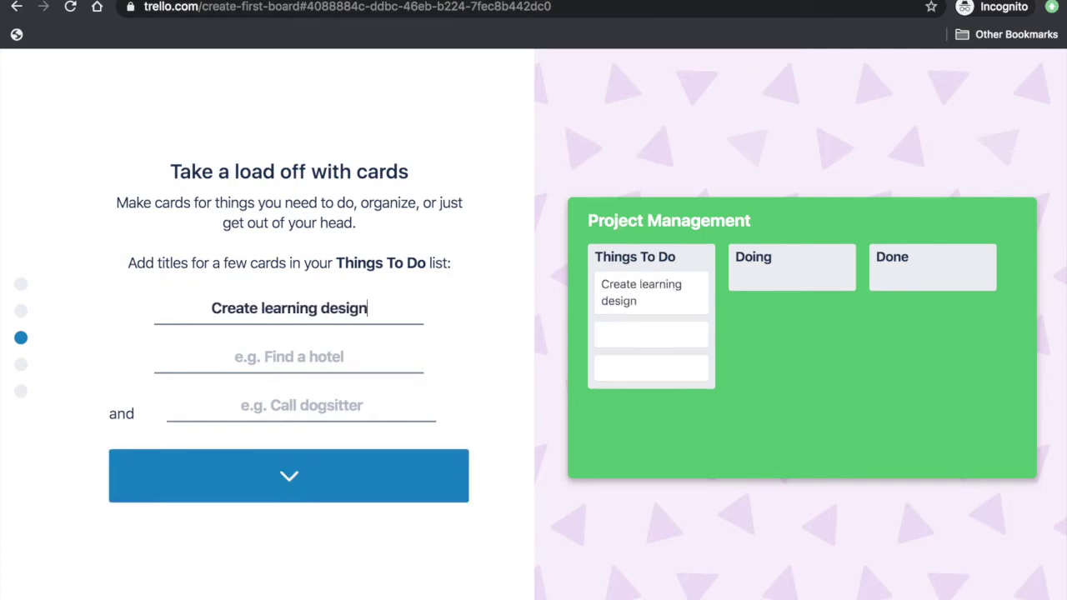
{"action": "left_click", "coordinate": [354, 360]}
{"action": "type", "text": "P"}
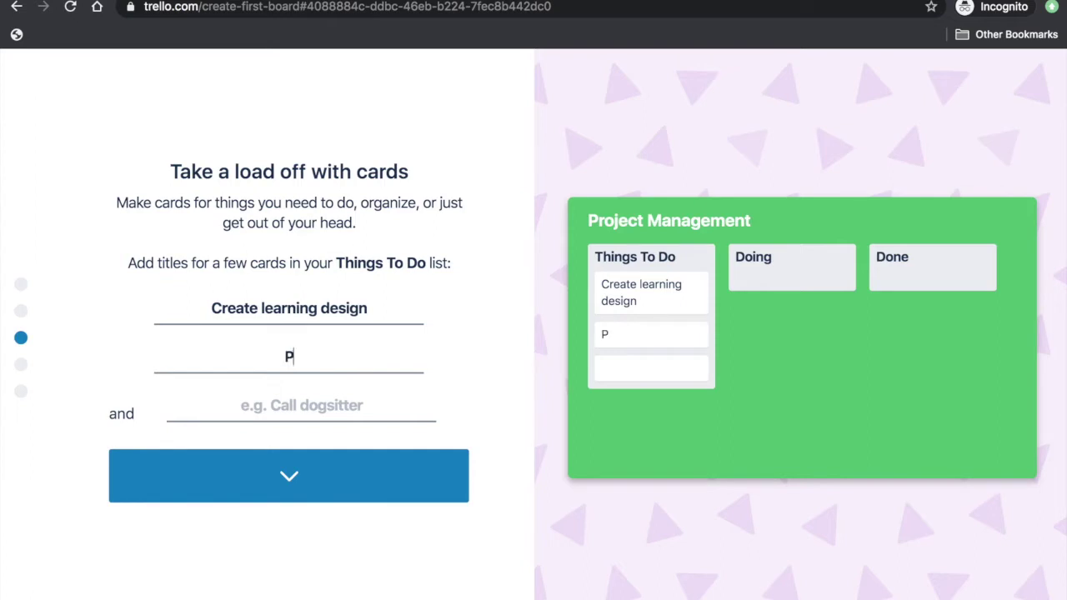
{"action": "type", "text": "repare sl"}
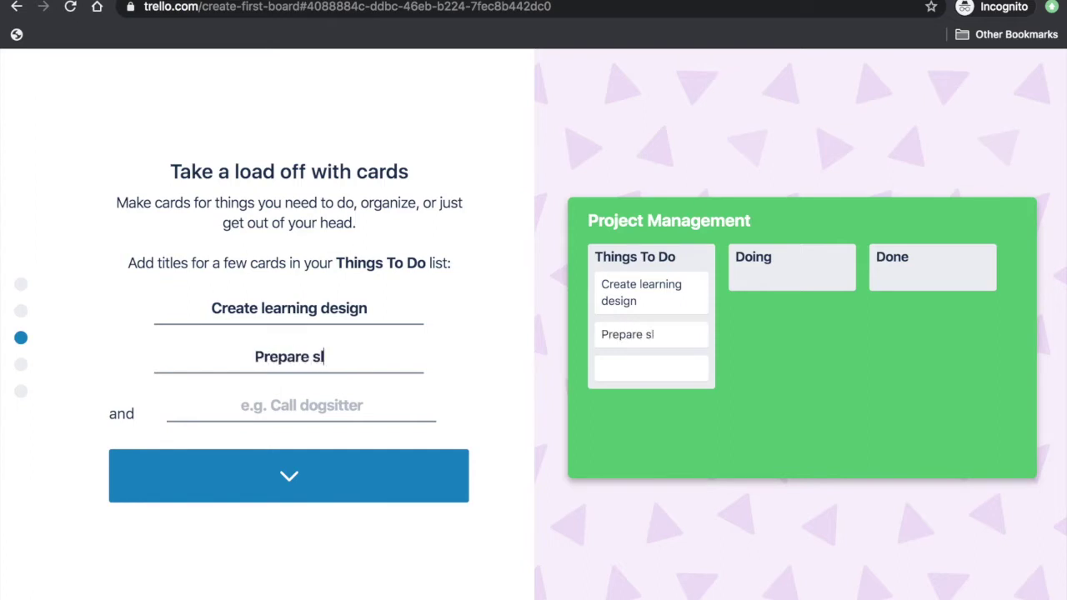
{"action": "type", "text": "ide deck"}
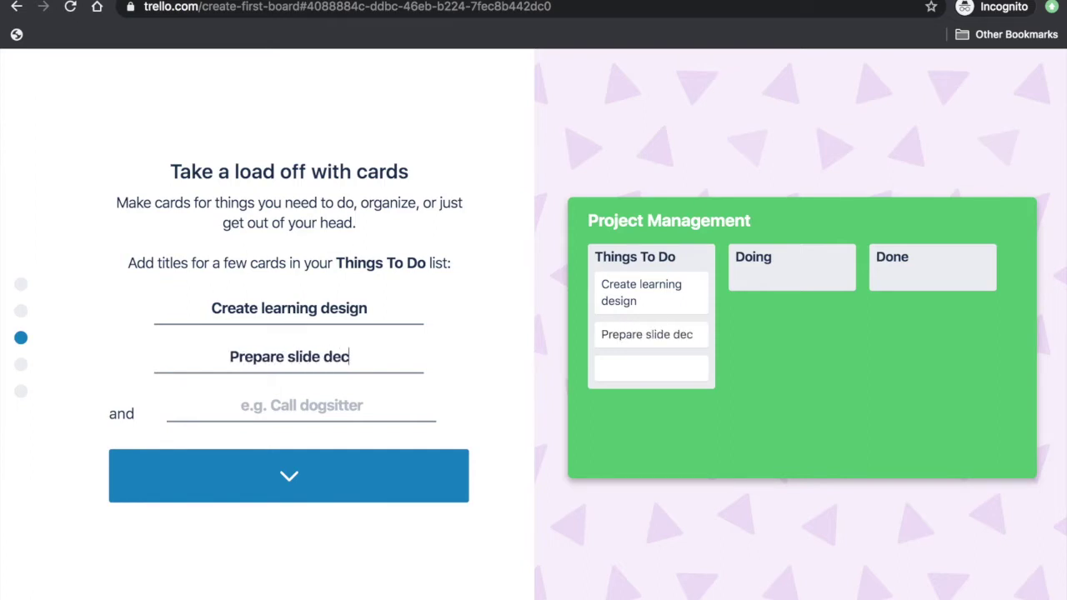
{"action": "left_click", "coordinate": [362, 407]}
{"action": "type", "text": "B"}
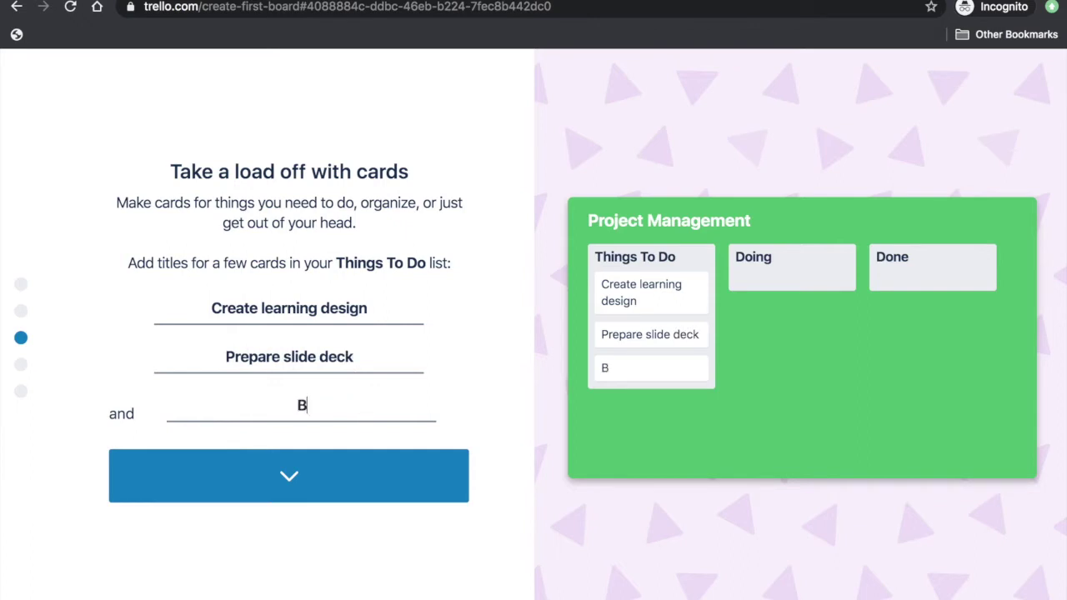
{"action": "type", "text": "ook a flight"}
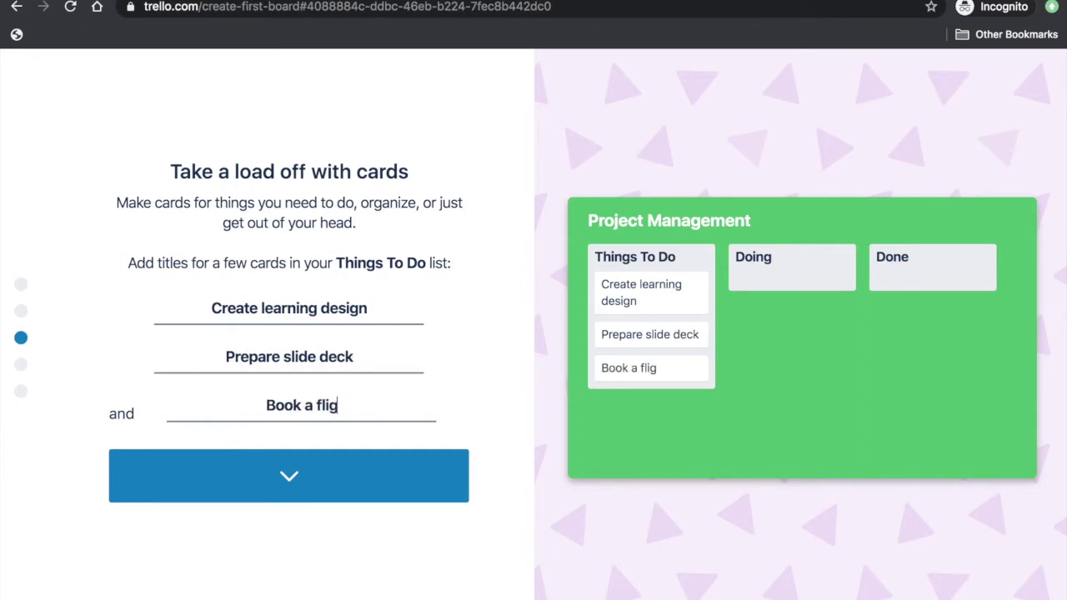
{"action": "left_click", "coordinate": [351, 482]}
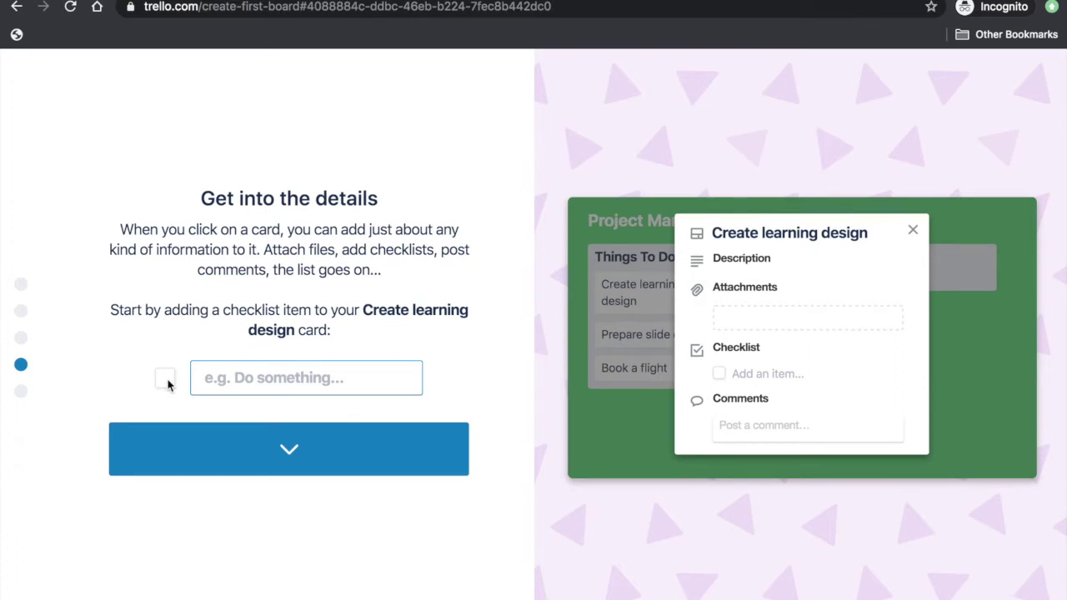
- Skip the checklist item for the first card and finish the setup to open the new board
{"action": "left_click", "coordinate": [312, 443]}
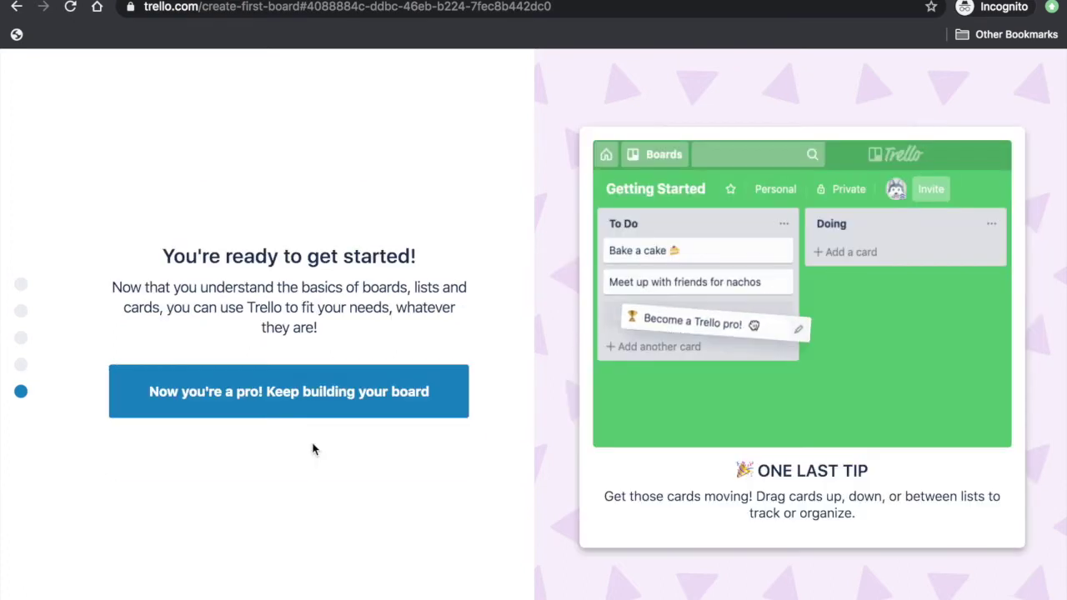
{"action": "left_click", "coordinate": [354, 402]}
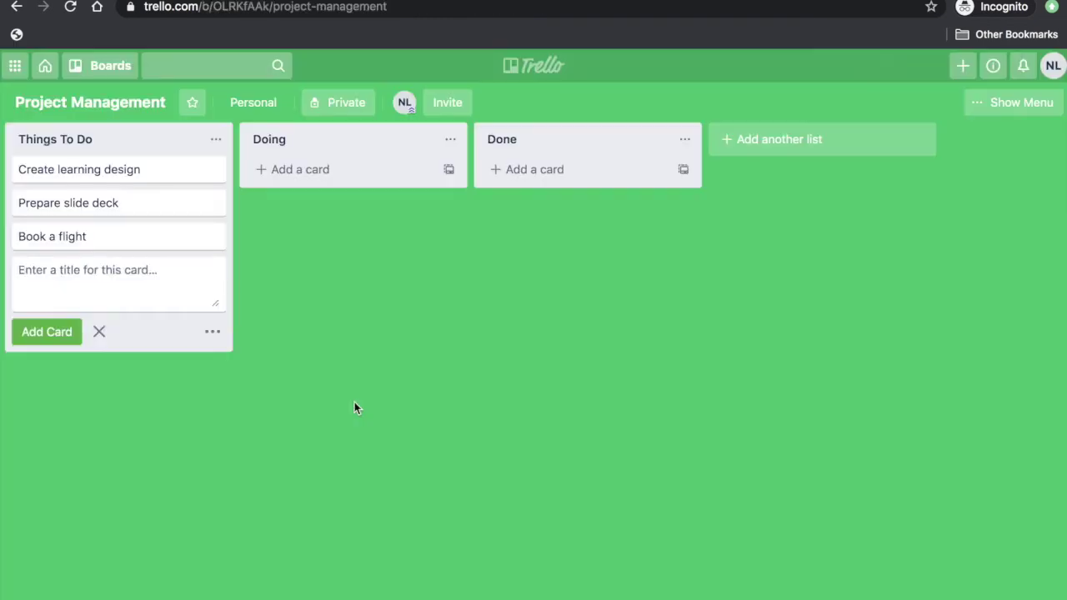
- Set the board background to the Unsplash lighthouse photo by the sea
{"action": "left_click", "coordinate": [1033, 117]}
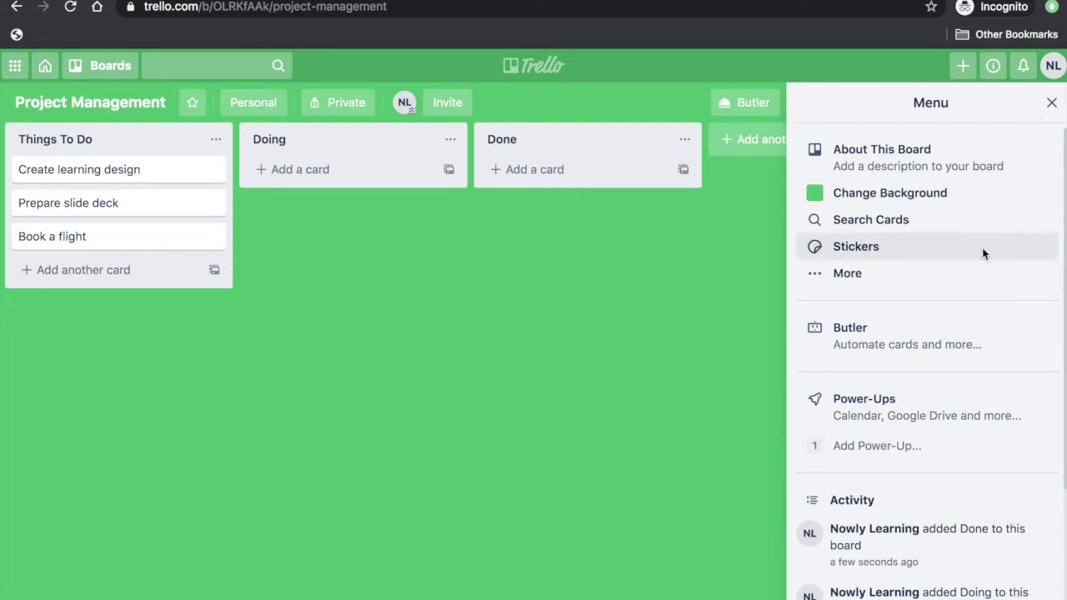
{"action": "left_click", "coordinate": [935, 191]}
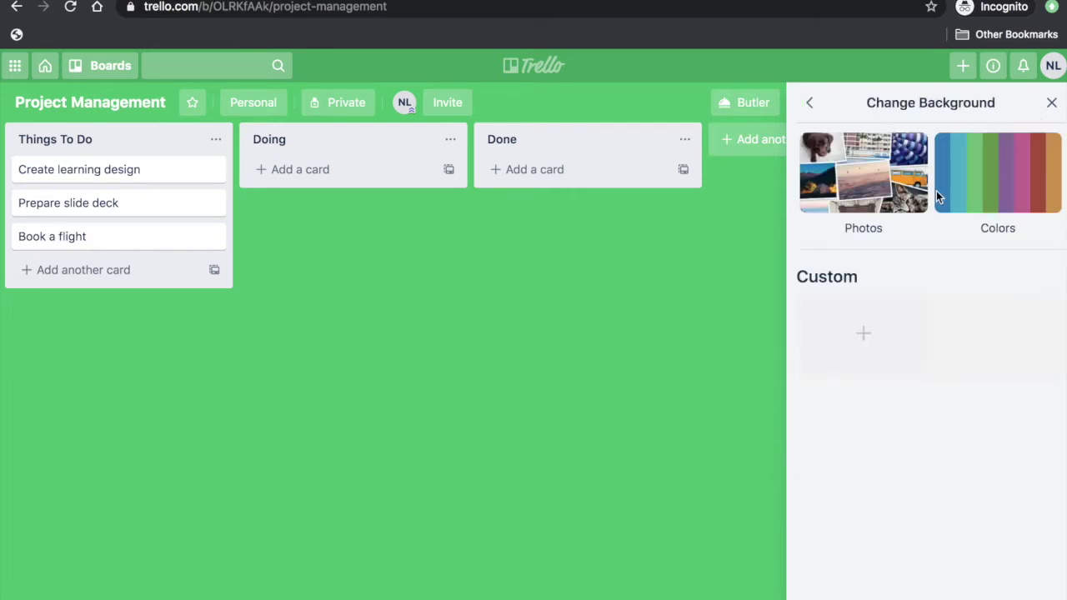
{"action": "left_click", "coordinate": [876, 190]}
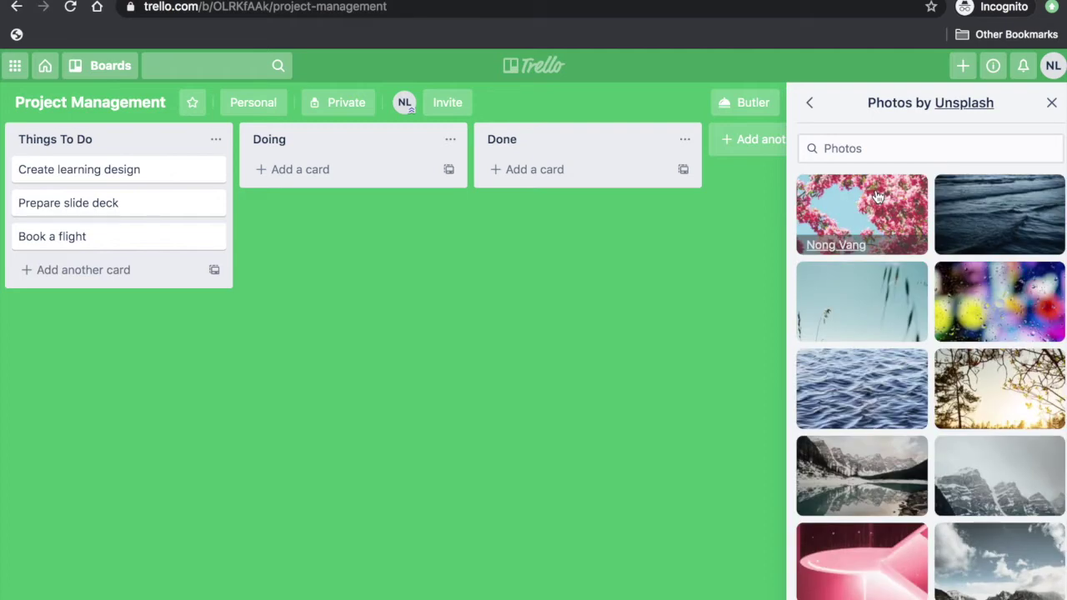
{"action": "left_click", "coordinate": [868, 310]}
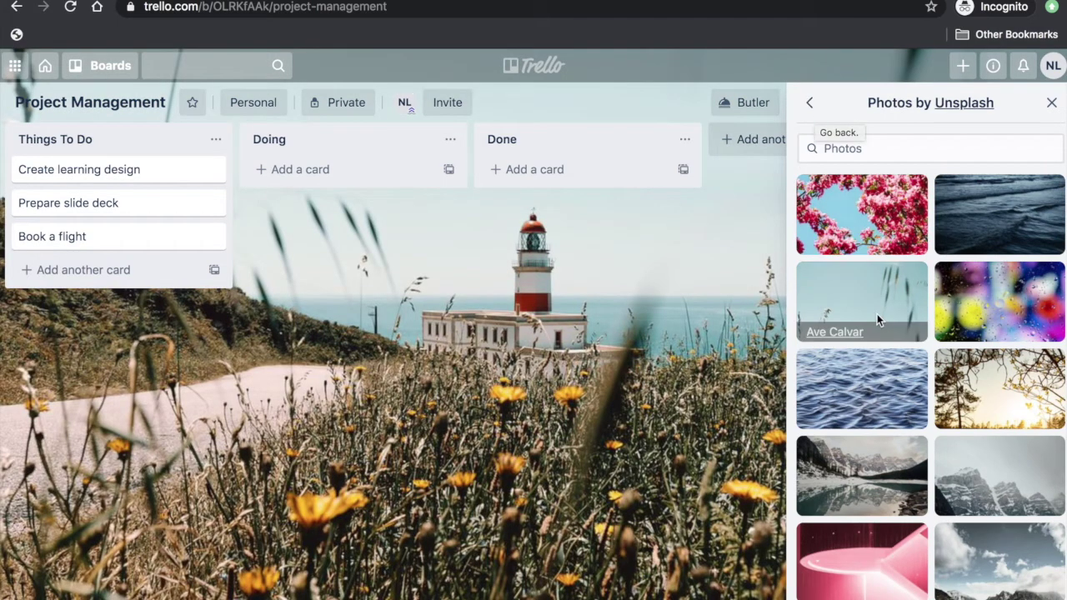
- Change the board background to the solid blue color and close the board menu
{"action": "left_click", "coordinate": [812, 103]}
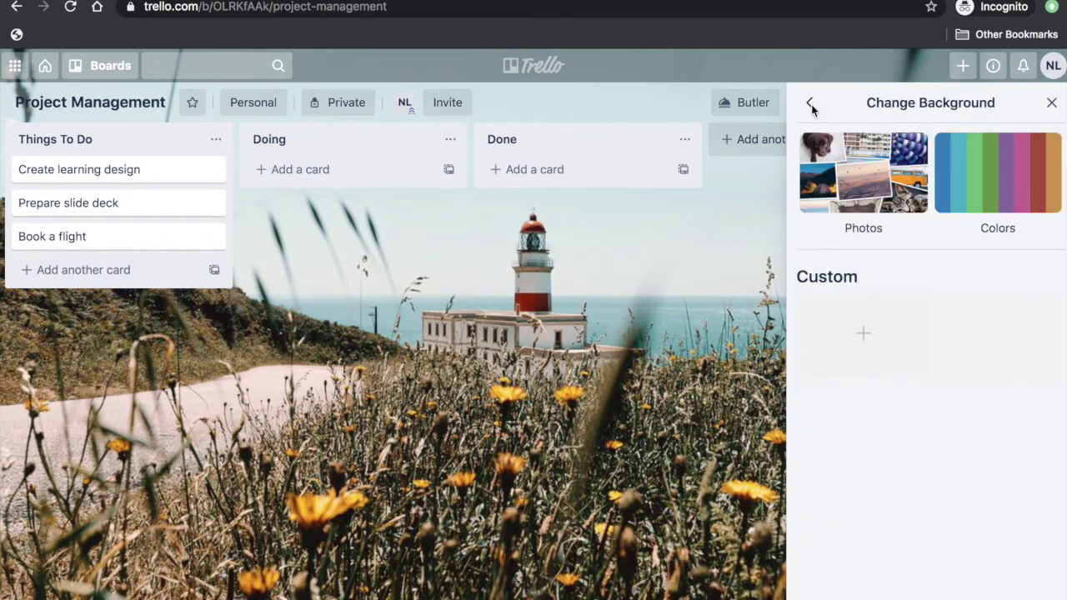
{"action": "left_click", "coordinate": [968, 190]}
{"action": "left_click", "coordinate": [905, 191]}
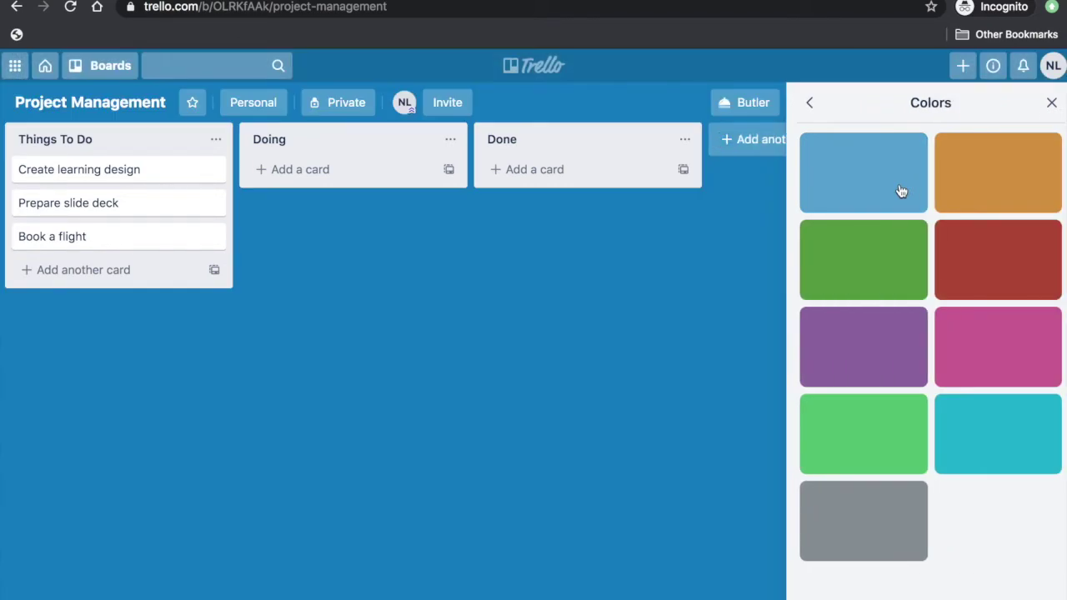
{"action": "left_click", "coordinate": [810, 103]}
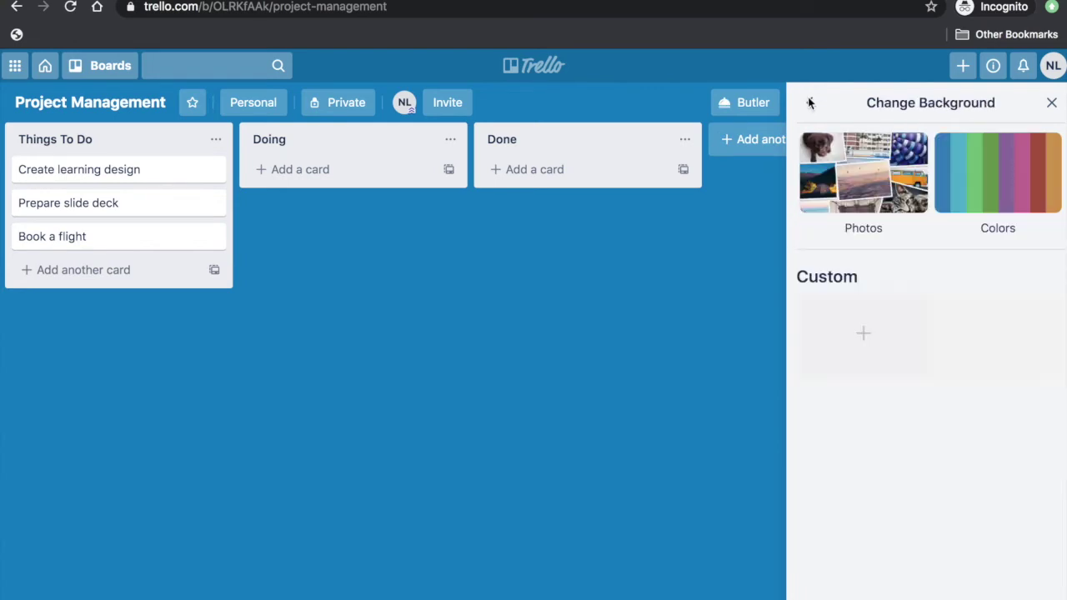
{"action": "left_click", "coordinate": [1051, 102]}
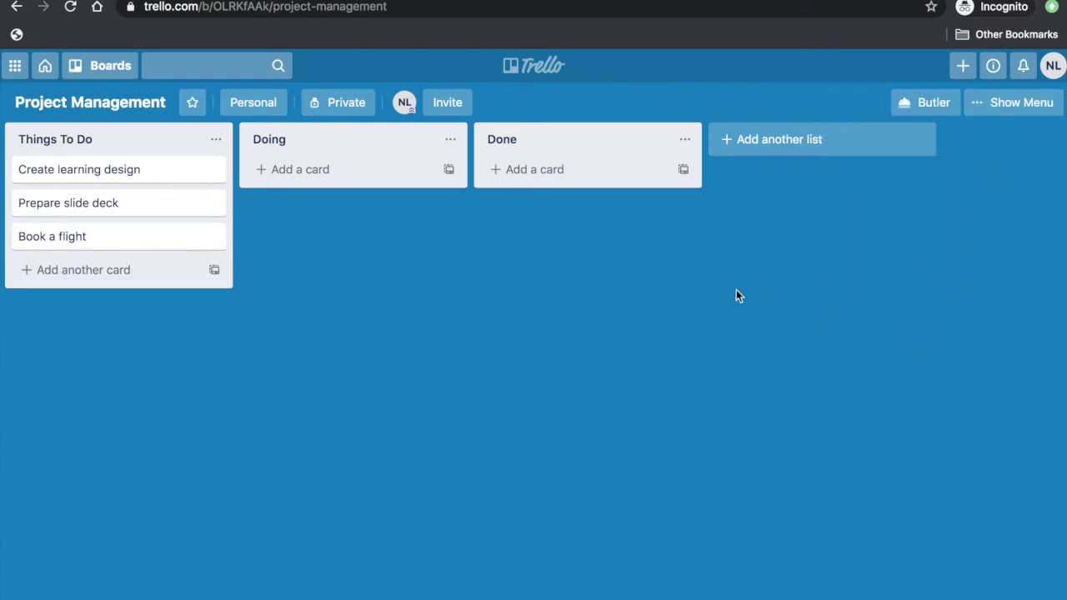
{"action": "left_click", "coordinate": [828, 144]}
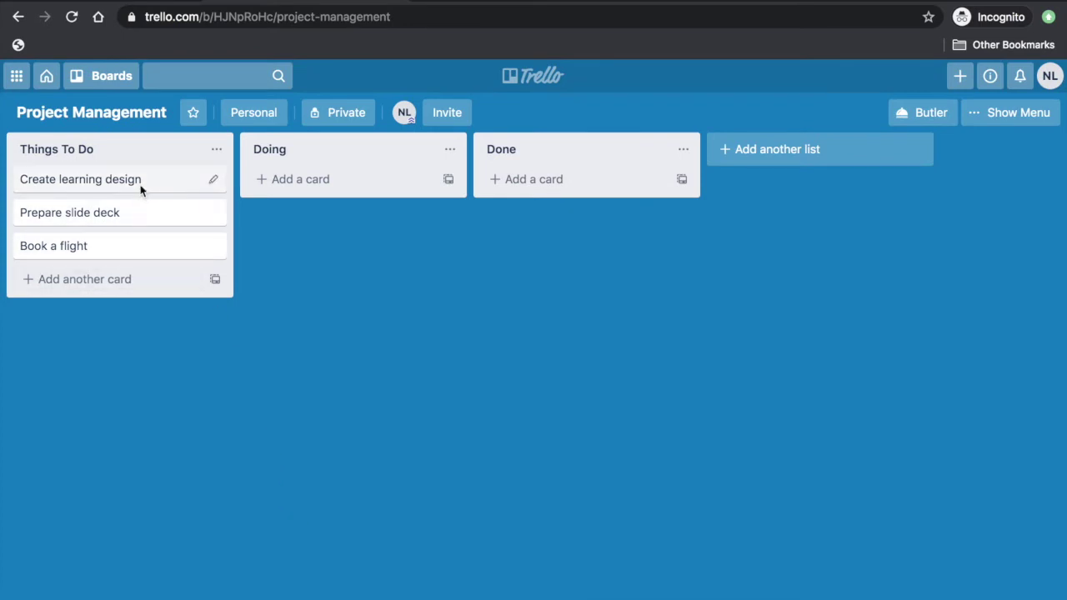
- Move the "Create learning design" and "Prepare slide deck" cards from Things To Do to the Doing list
{"action": "left_click_drag", "start_coordinate": [140, 188], "coordinate": [367, 193]}
{"action": "left_click_drag", "start_coordinate": [139, 181], "coordinate": [369, 224]}
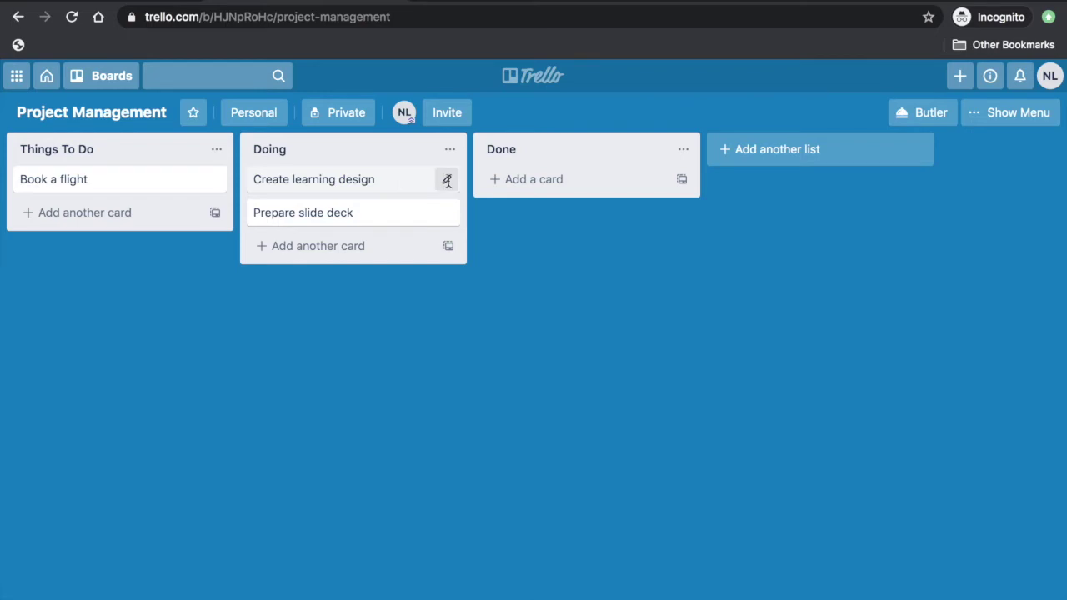
- View the quick-edit options of the "Create learning design" card and close them without changes
{"action": "left_click", "coordinate": [447, 180]}
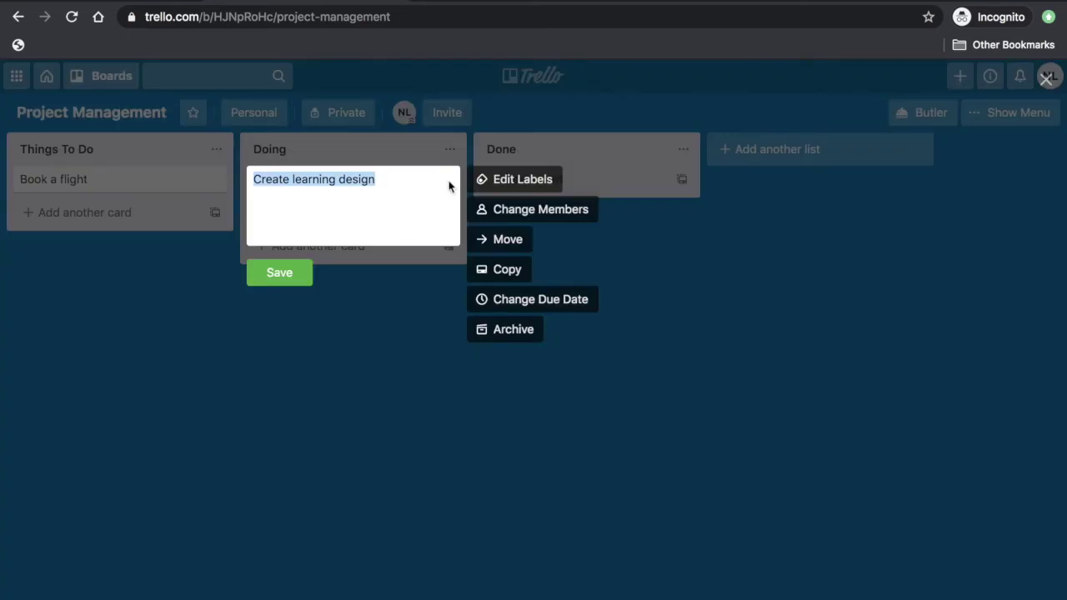
{"action": "left_click", "coordinate": [396, 315]}
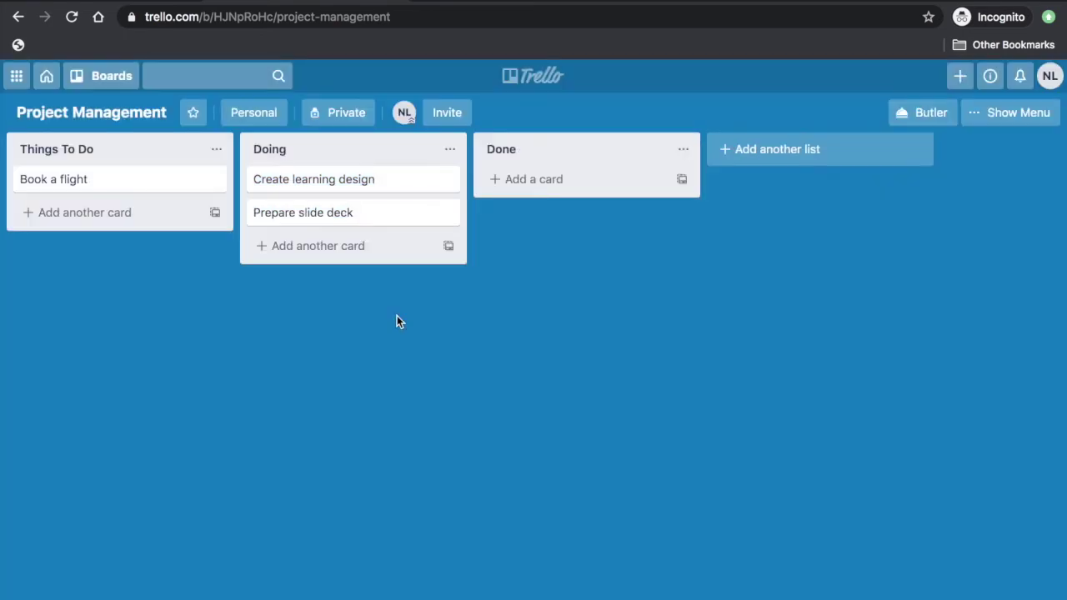
- Add the description "Learning design for Digital Skills for Non Profits" to the "Create learning design" card and save it
{"action": "left_click", "coordinate": [333, 180]}
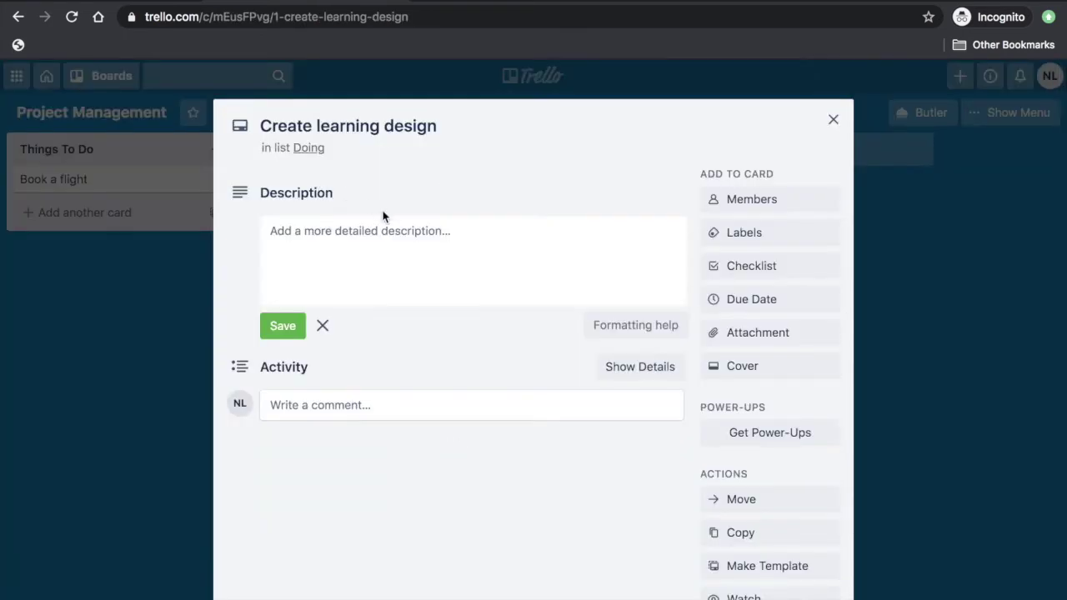
{"action": "left_click", "coordinate": [379, 233]}
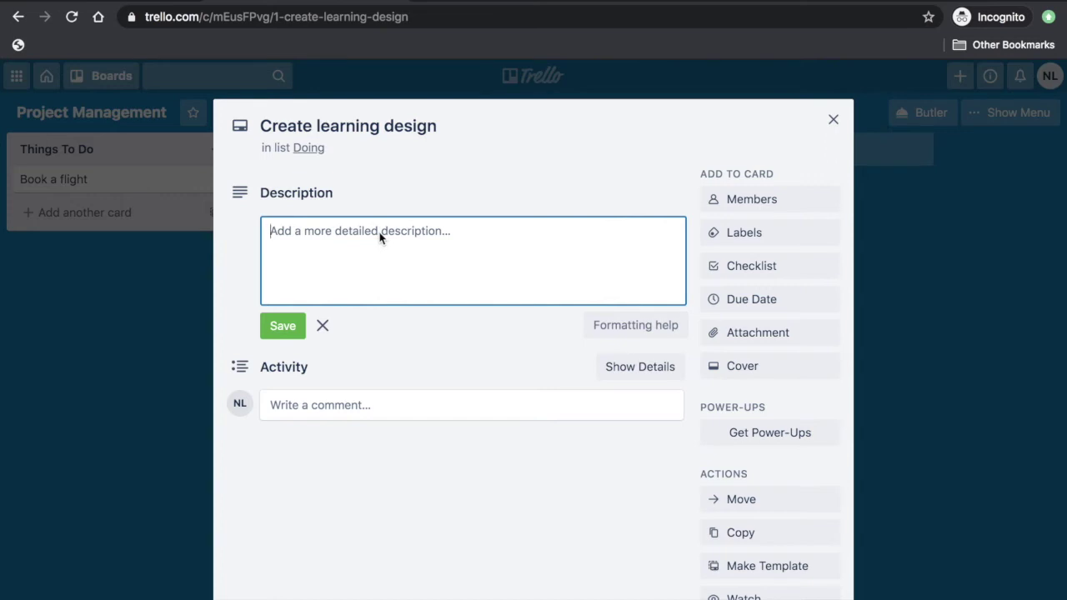
{"action": "type", "text": "Learning design for "}
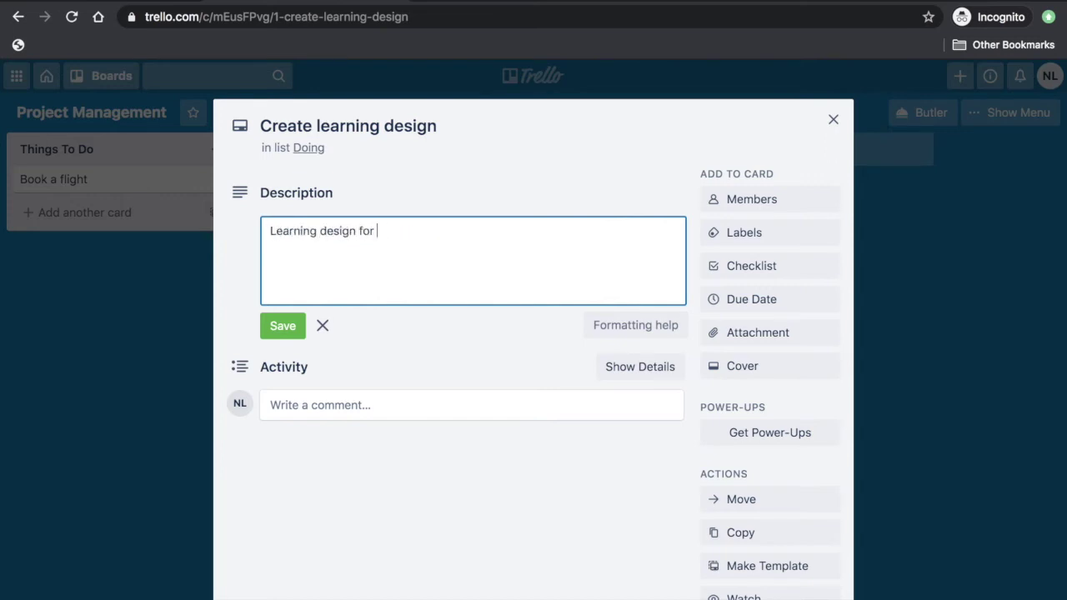
{"action": "type", "text": "Digital Skills for Non Profits"}
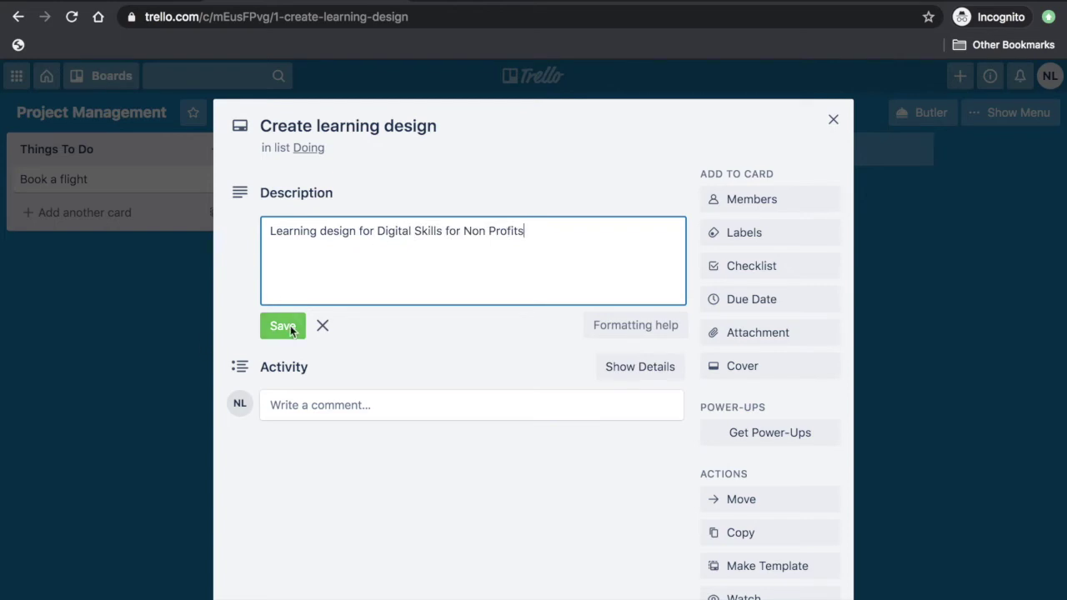
{"action": "left_click", "coordinate": [283, 326]}
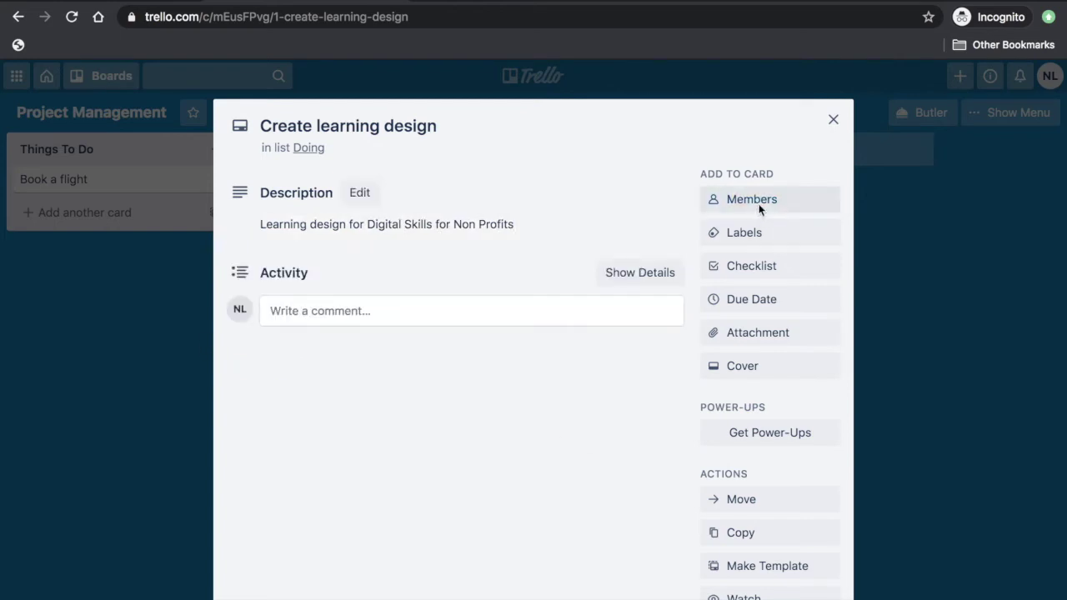
- View the member options of the "Create learning design" card, close the card, and move it from Doing to Done
{"action": "left_click", "coordinate": [759, 204]}
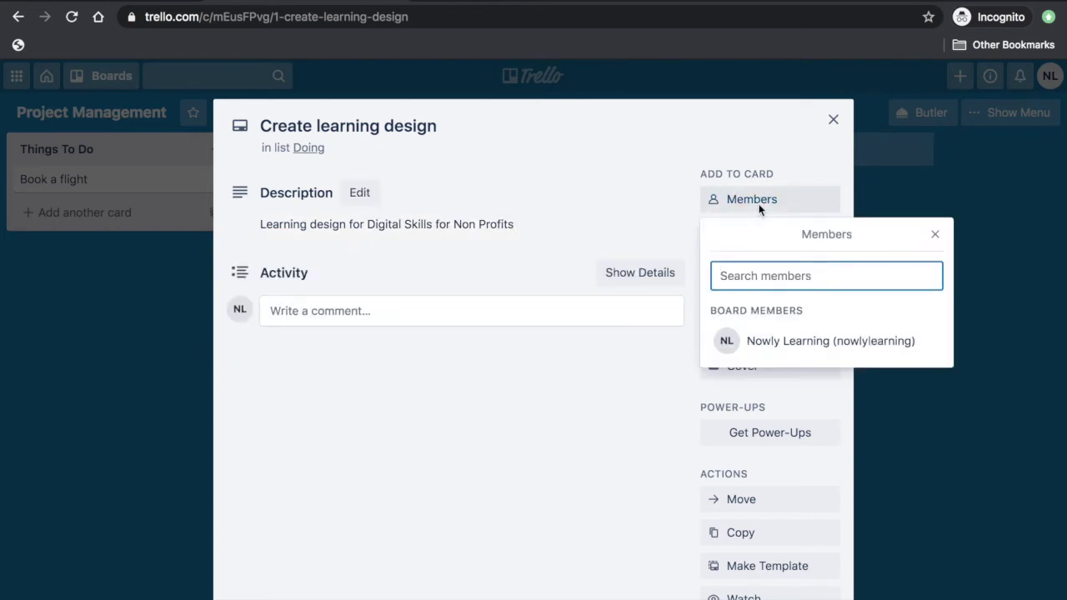
{"action": "left_click", "coordinate": [934, 235]}
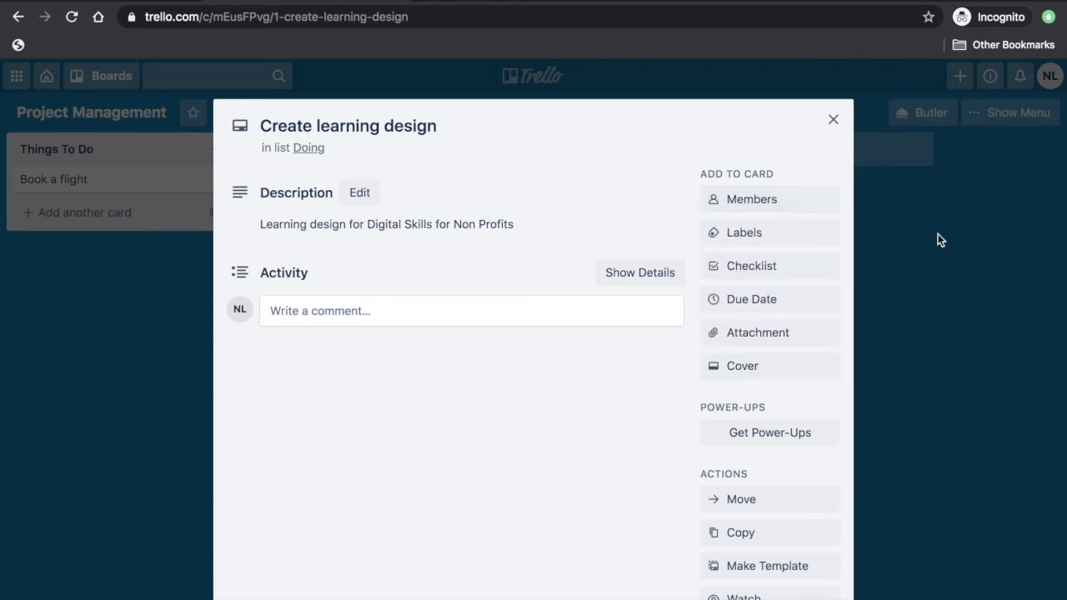
{"action": "left_click", "coordinate": [834, 120]}
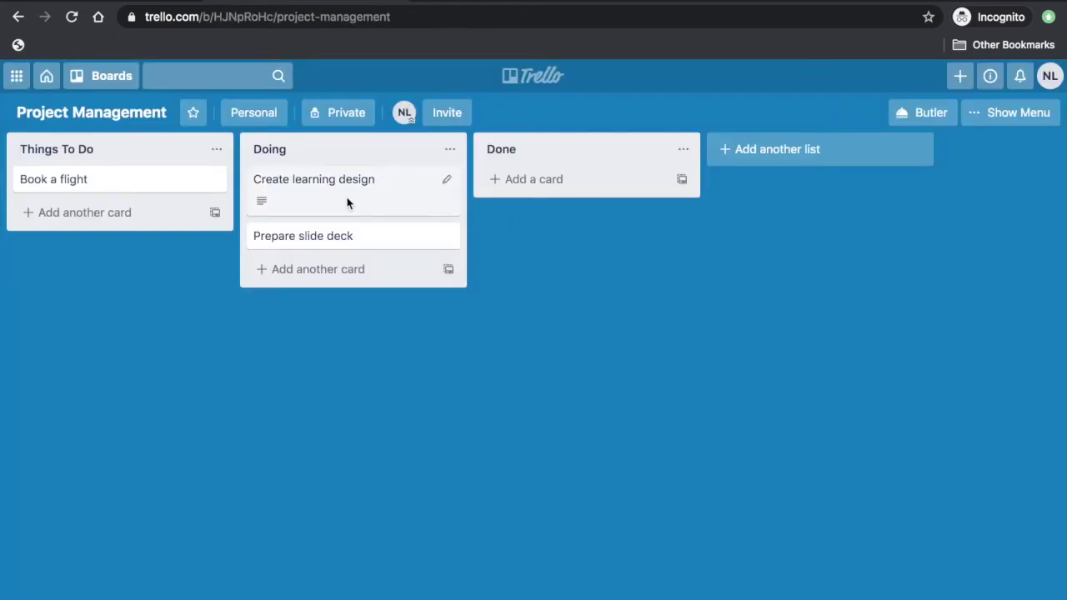
{"action": "left_click_drag", "start_coordinate": [348, 203], "coordinate": [583, 203]}
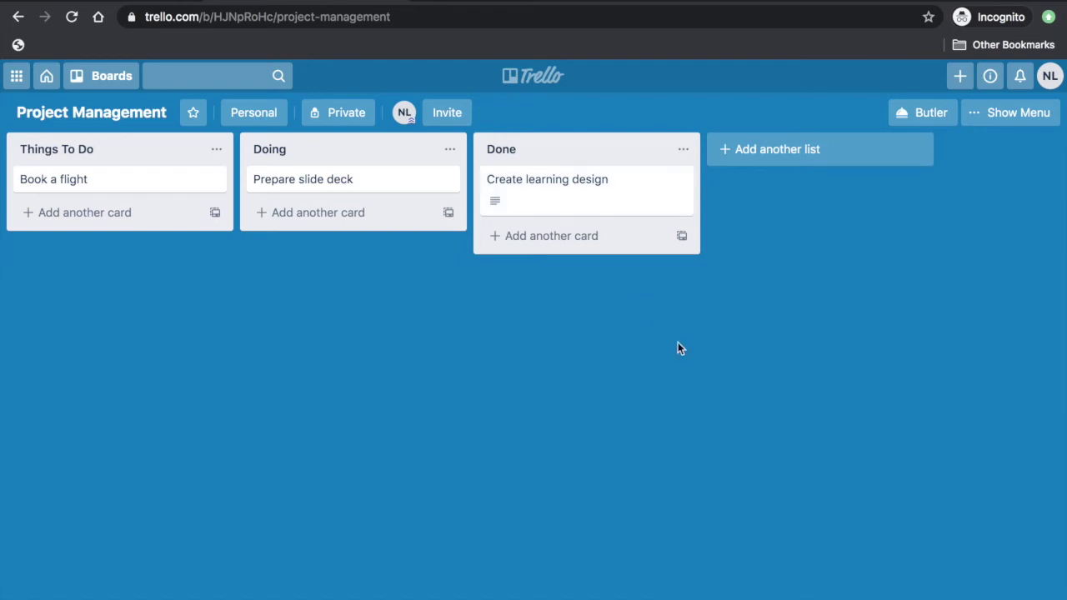
- Switch to Gmail and start installing the Trello for Gmail add-on from the G Suite Marketplace, continuing to the permission request
{"action": "key", "text": "ctrl+Tab"}
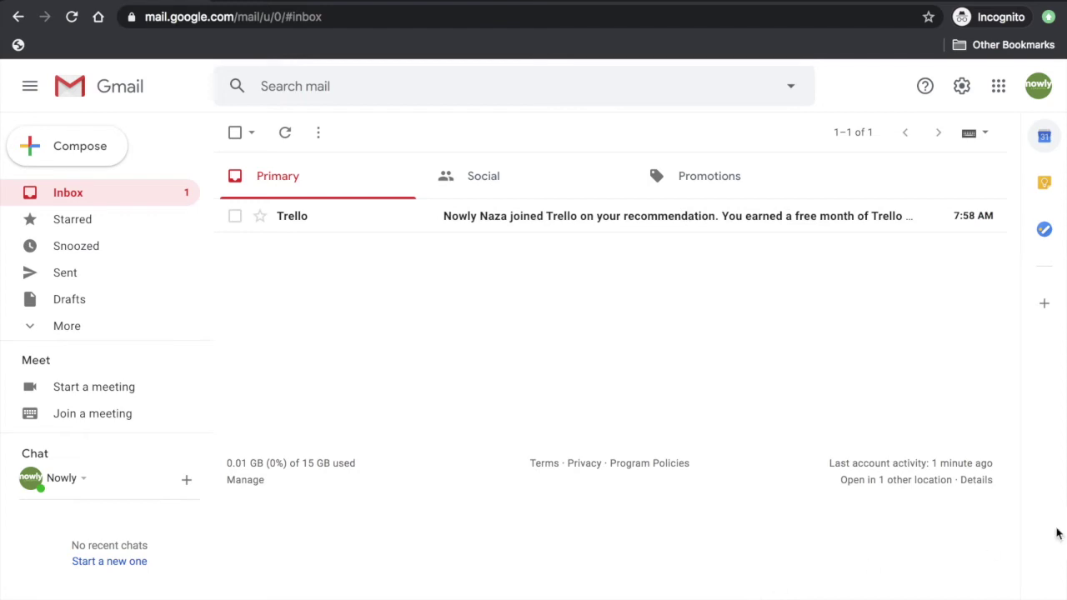
{"action": "left_click", "coordinate": [1045, 305]}
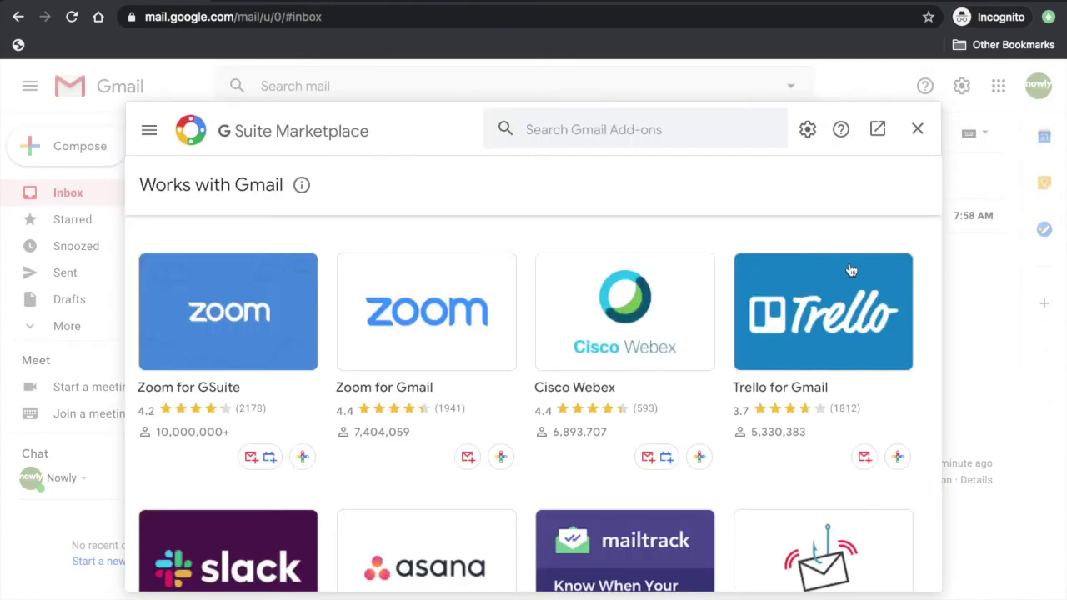
{"action": "left_click", "coordinate": [810, 307]}
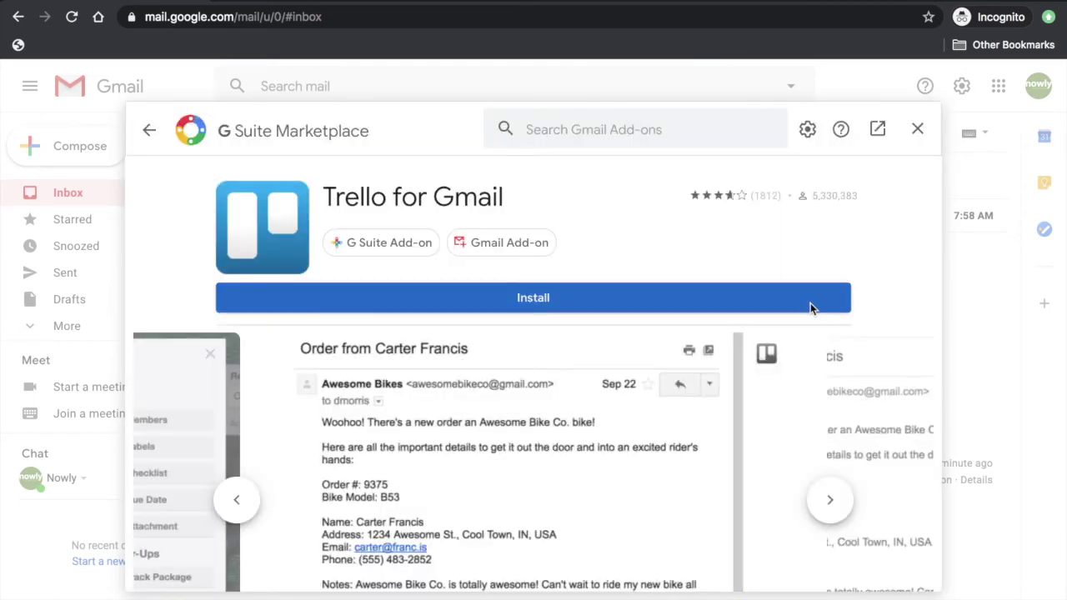
{"action": "left_click", "coordinate": [537, 298]}
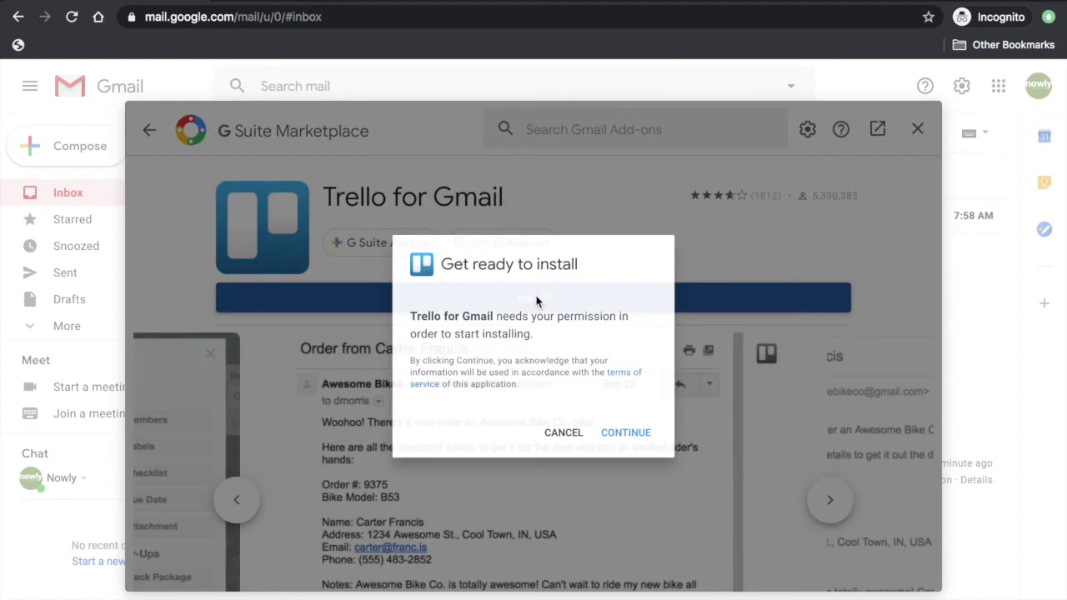
{"action": "left_click", "coordinate": [655, 455]}
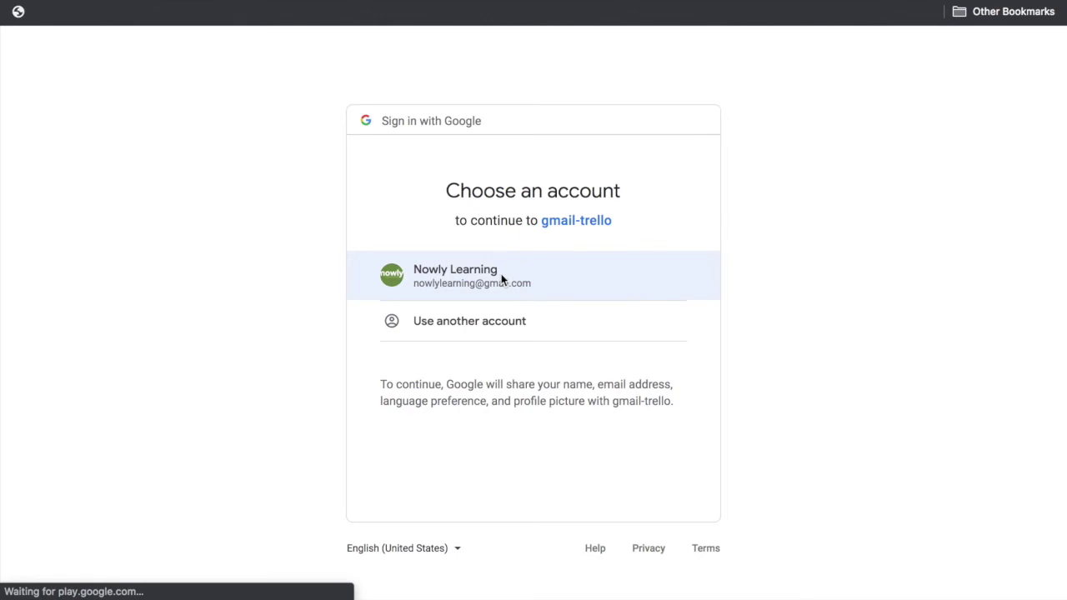
- Authorize gmail-trello with the existing Google account, finish the add-on installation, and close the marketplace
{"action": "left_click", "coordinate": [501, 279]}
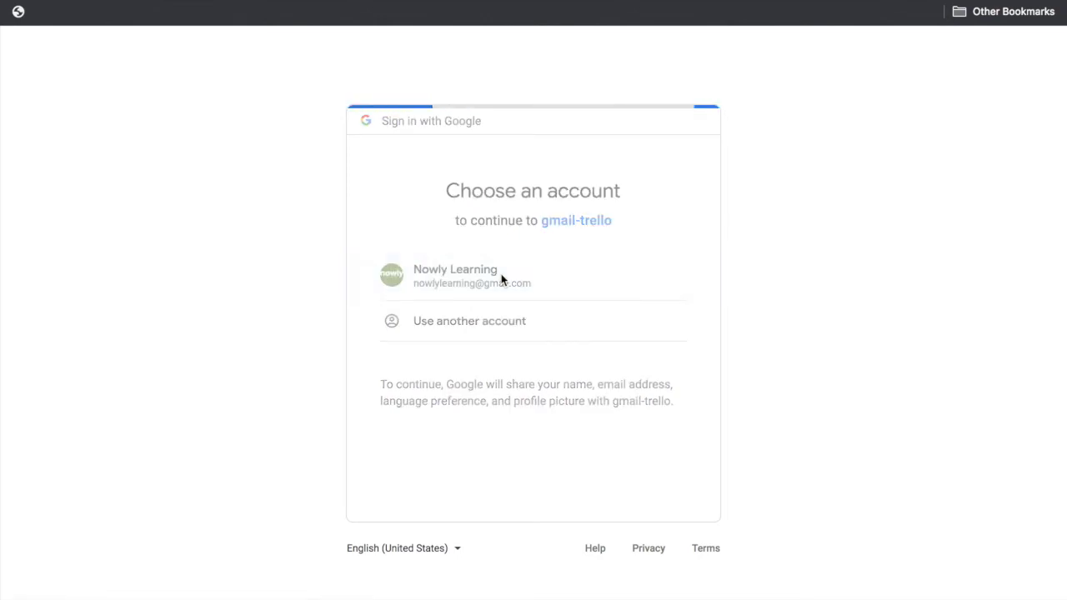
{"action": "scroll", "coordinate": [591, 369], "scroll_direction": "down", "scroll_amount": 2}
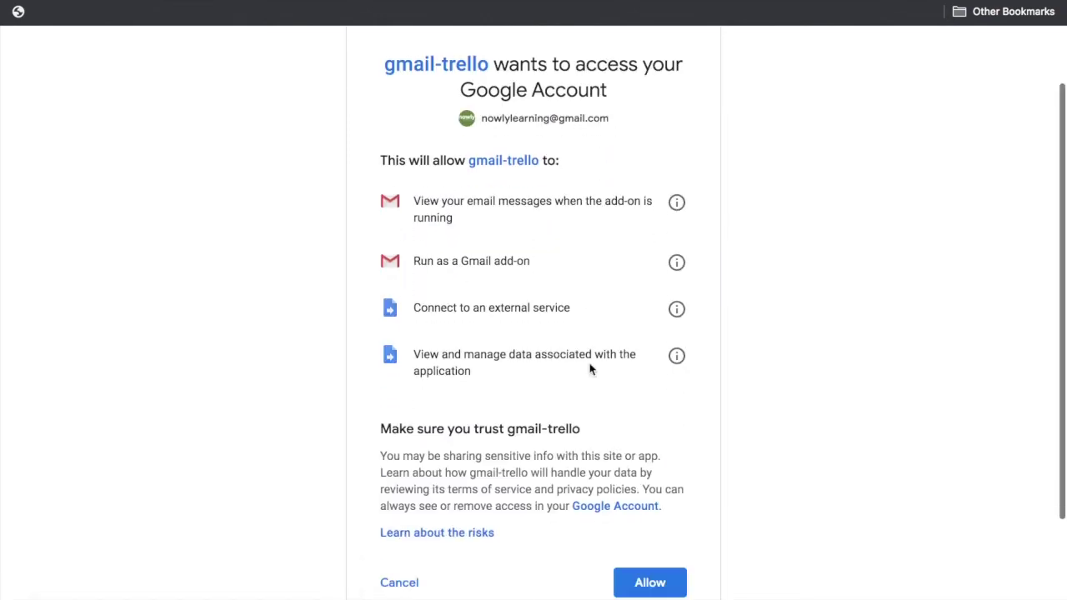
{"action": "scroll", "coordinate": [590, 369], "scroll_direction": "down", "scroll_amount": 3}
{"action": "left_click", "coordinate": [638, 481]}
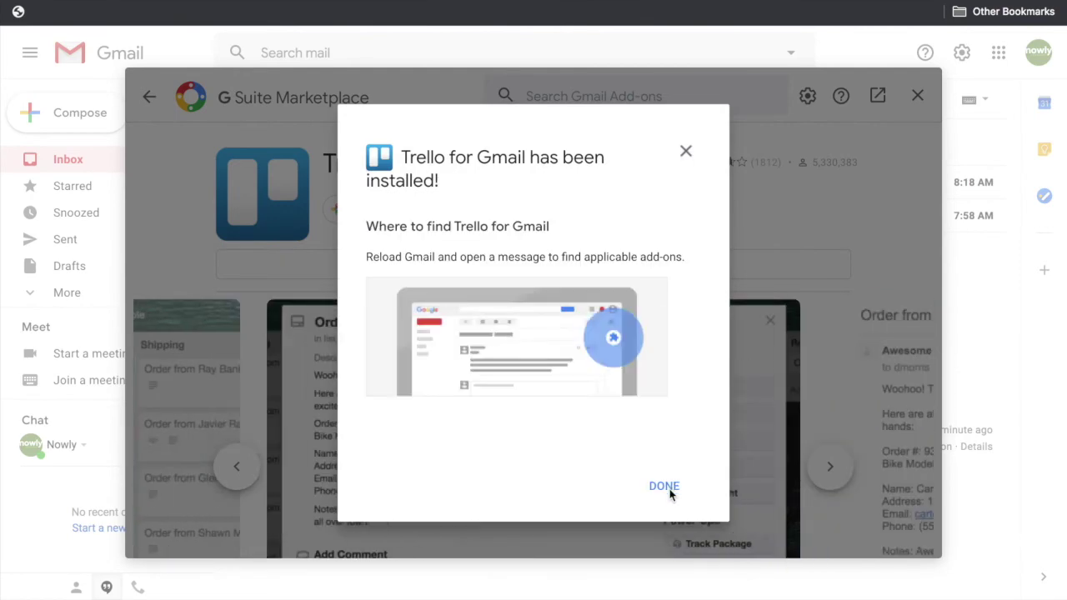
{"action": "left_click", "coordinate": [667, 487]}
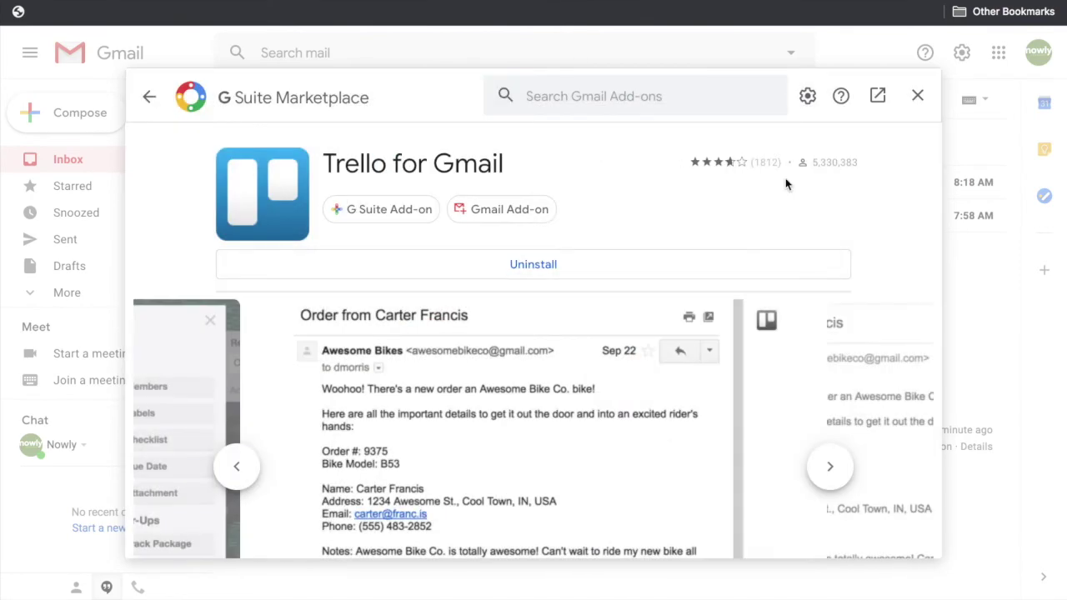
{"action": "left_click", "coordinate": [917, 96]}
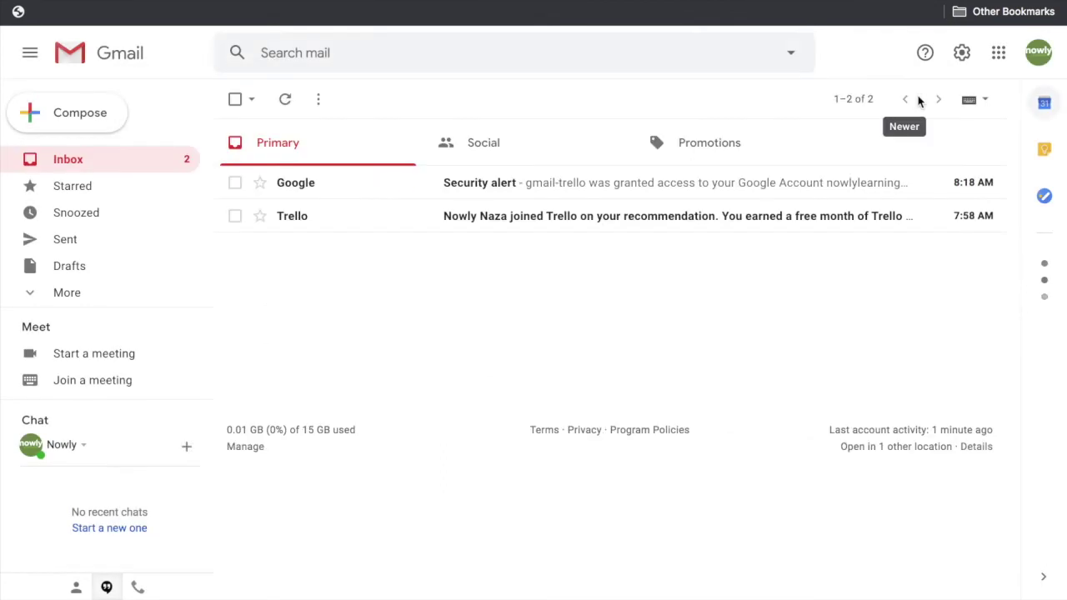
{"action": "left_click", "coordinate": [986, 342]}
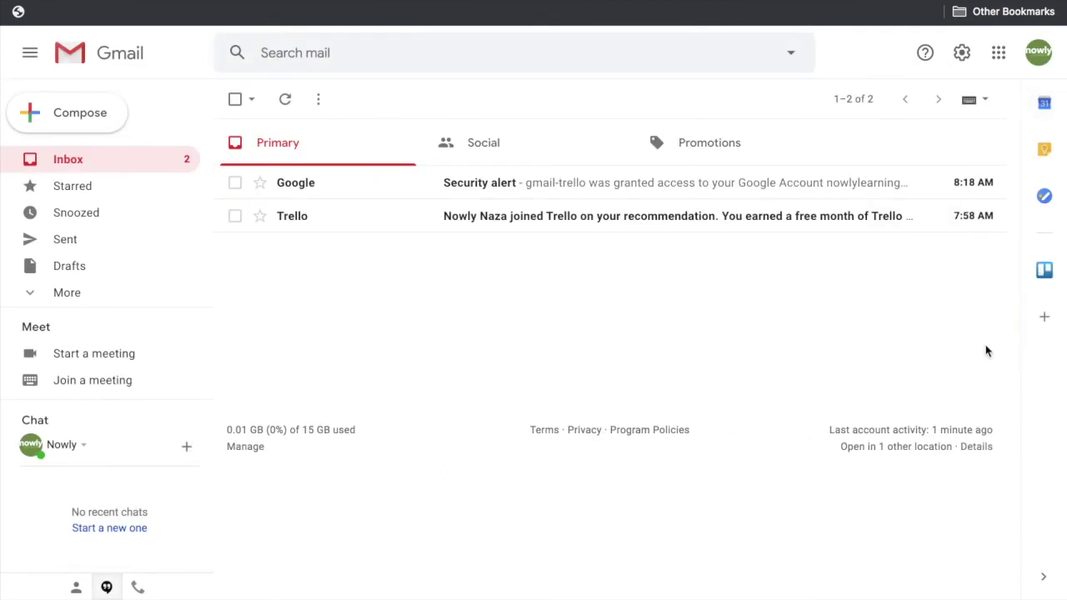
- Open the Trello add-on with the Trello Gold reward email, log in with Trello, and allow Trello for Gmail account access
{"action": "left_click", "coordinate": [1045, 270]}
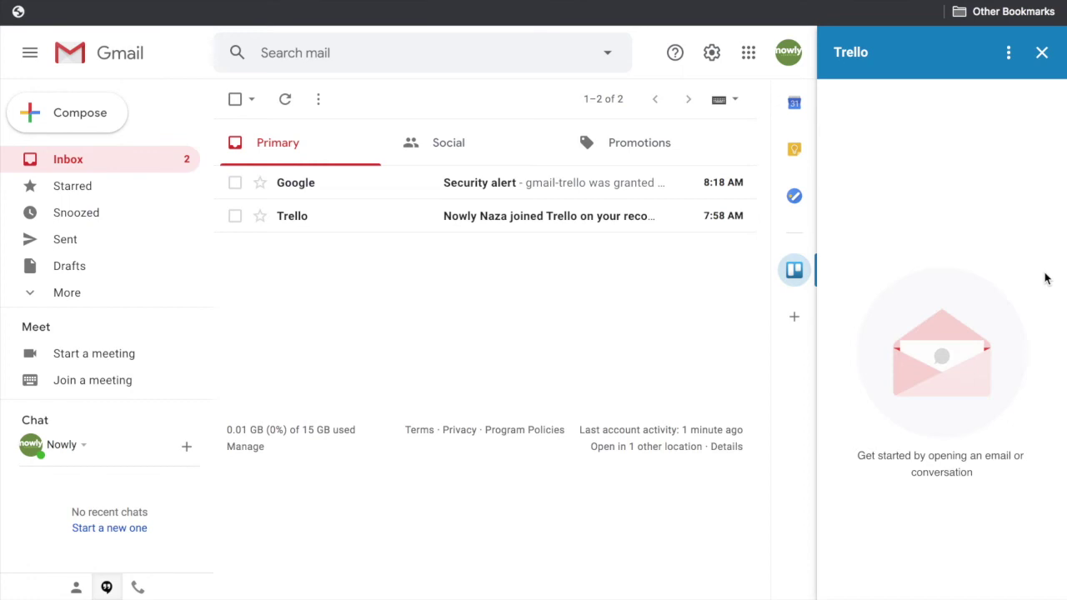
{"action": "left_click", "coordinate": [581, 221]}
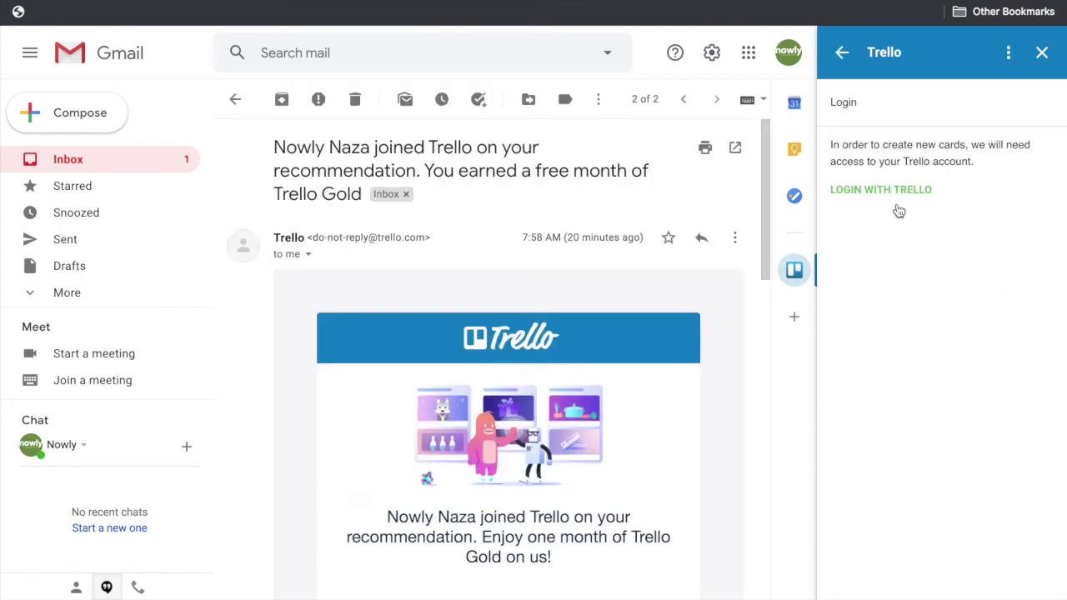
{"action": "left_click", "coordinate": [897, 189]}
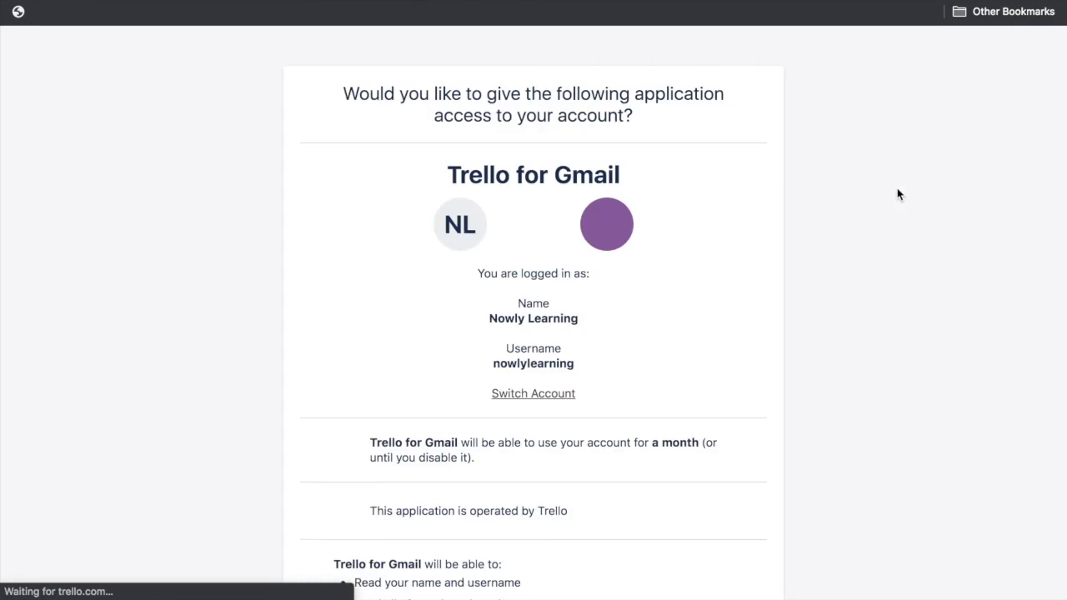
{"action": "scroll", "coordinate": [750, 437], "scroll_direction": "down", "scroll_amount": 10}
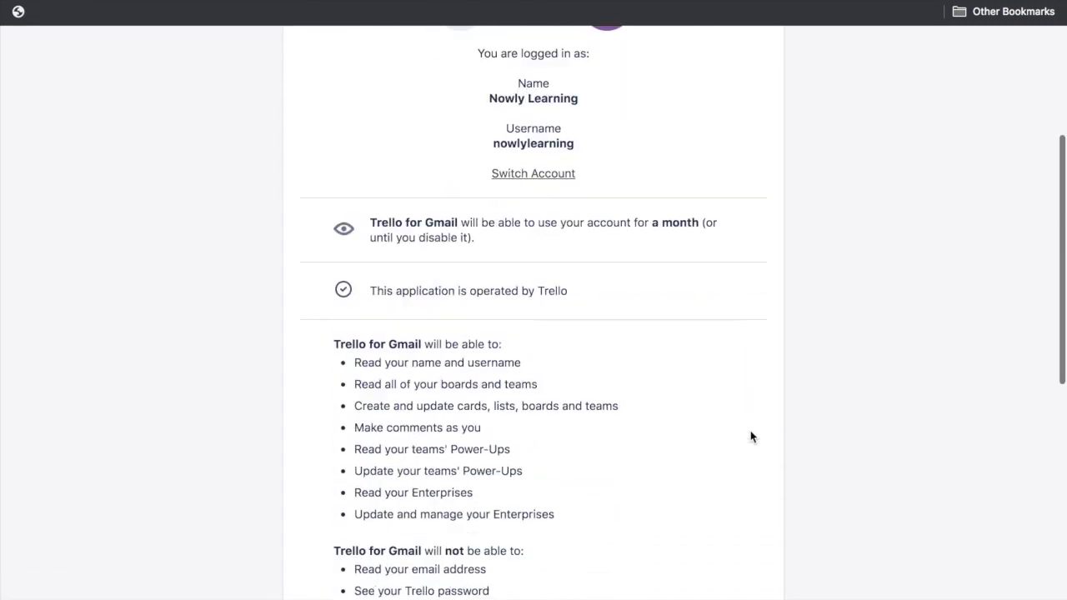
{"action": "left_click", "coordinate": [714, 383]}
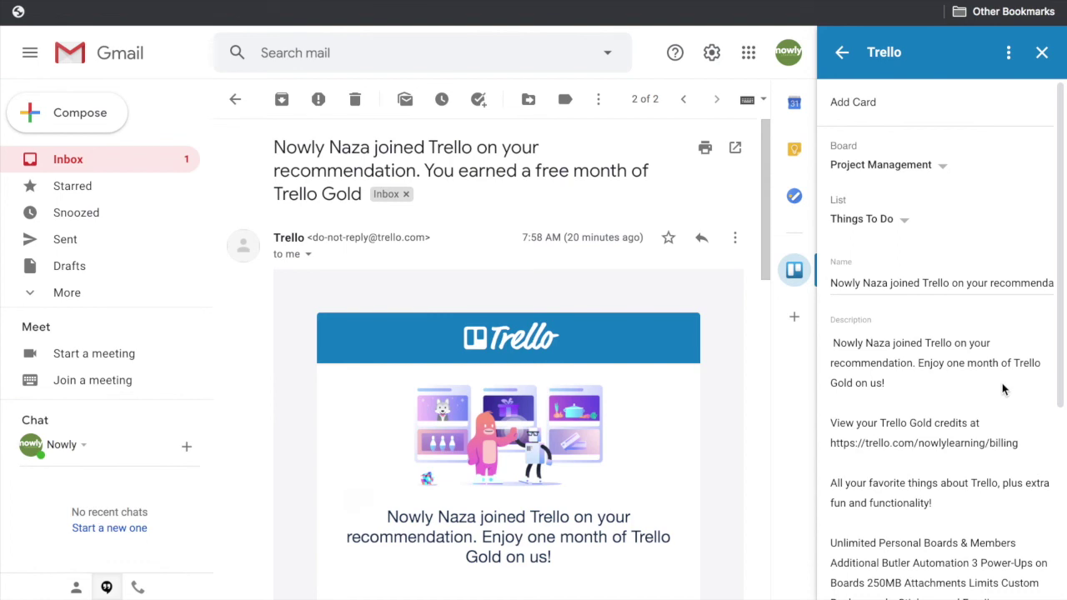
- Add the email as a card to the Things To Do list of the Project Management board and open the card in Trello
{"action": "left_click", "coordinate": [899, 224]}
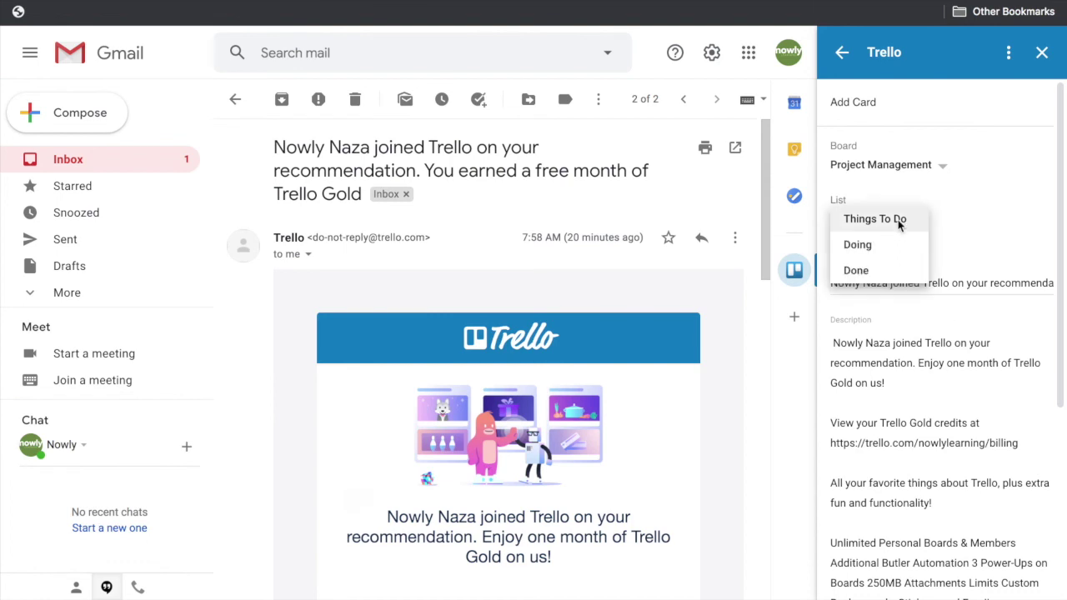
{"action": "left_click", "coordinate": [900, 220]}
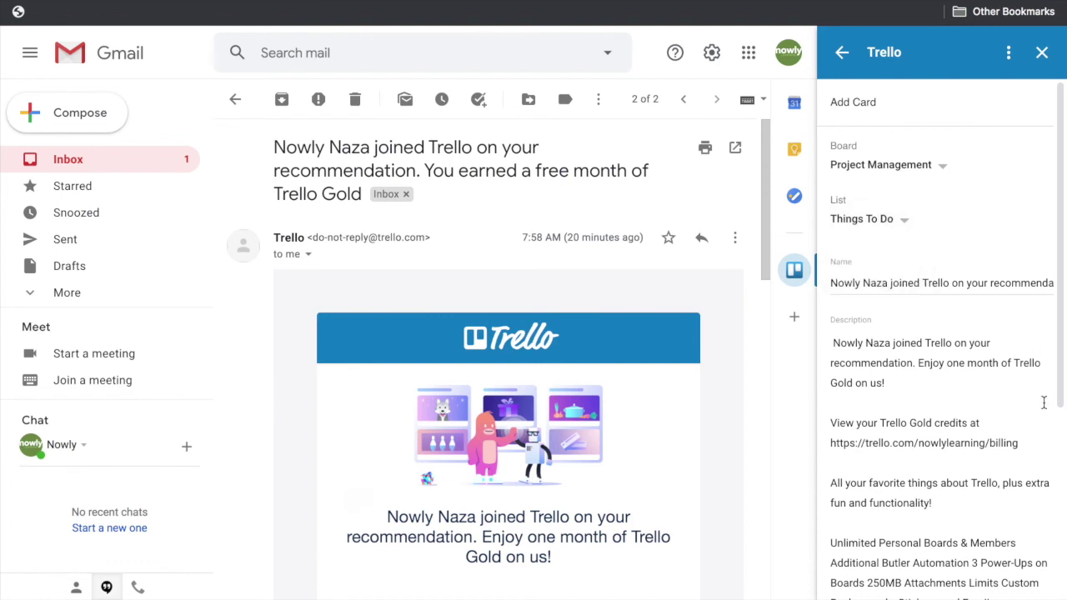
{"action": "scroll", "coordinate": [1043, 403], "scroll_direction": "down", "scroll_amount": 4}
{"action": "left_click", "coordinate": [843, 581]}
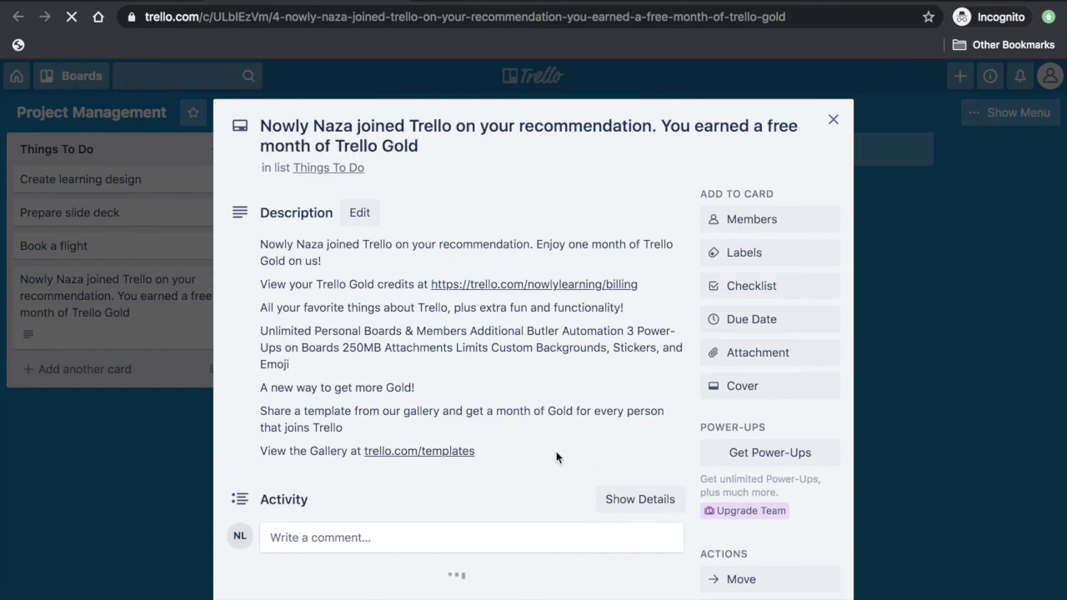
- Close the details of the card created from the email and rename the card "Check membership"
{"action": "scroll", "coordinate": [556, 456], "scroll_direction": "down", "scroll_amount": 1}
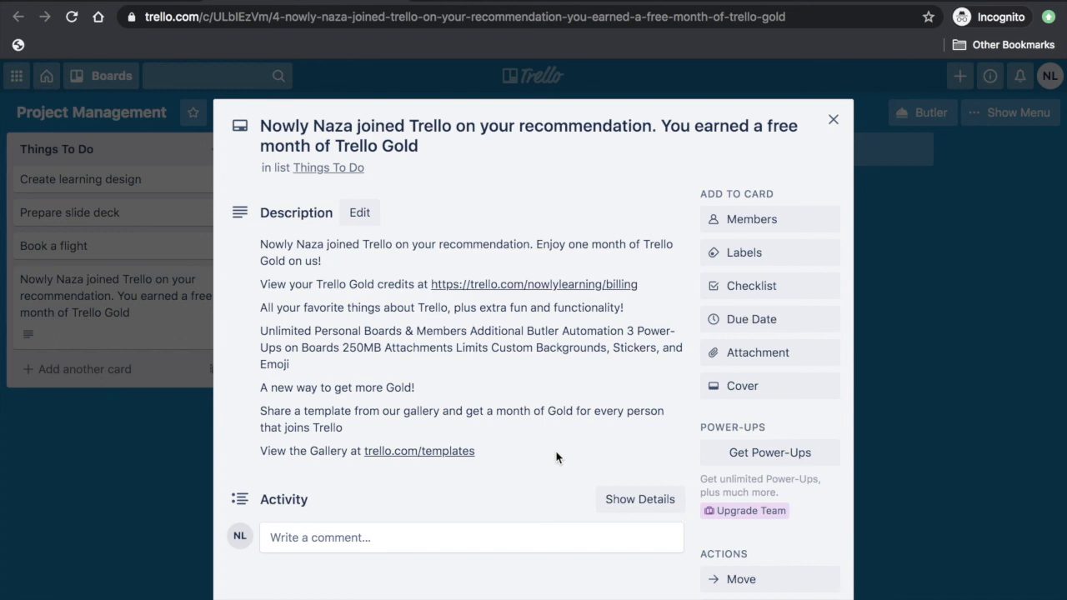
{"action": "left_click", "coordinate": [833, 121]}
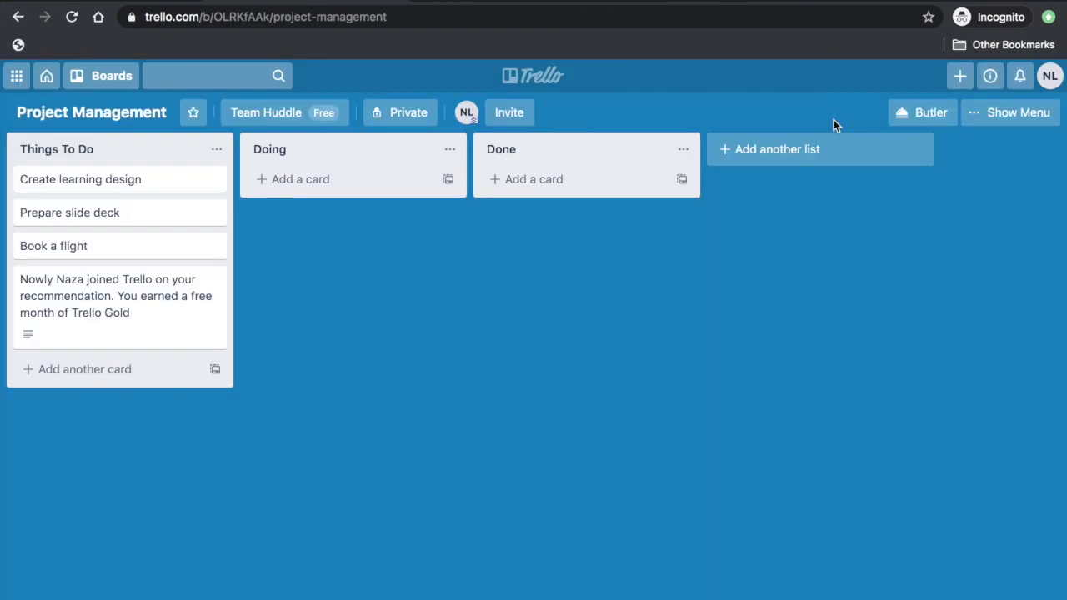
{"action": "left_click", "coordinate": [215, 280]}
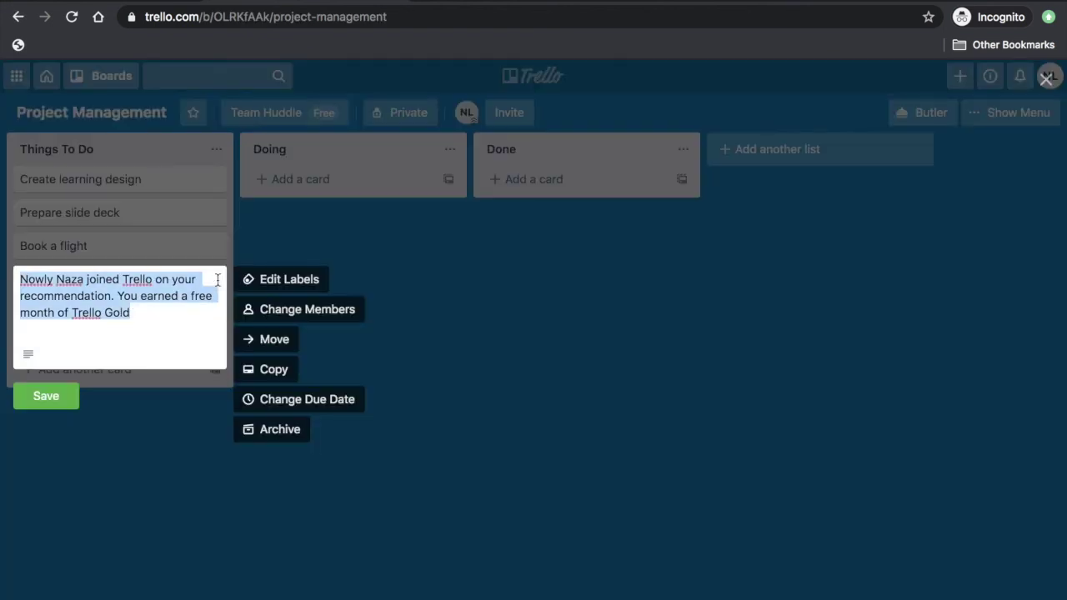
{"action": "type", "text": "Check membershi"}
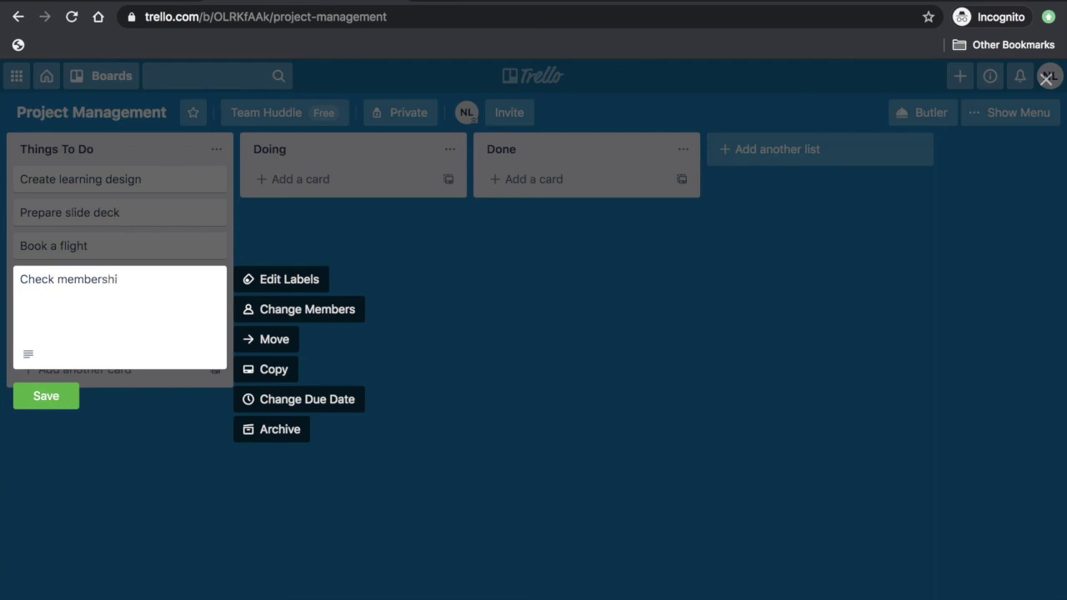
{"action": "type", "text": "p"}
{"action": "left_click", "coordinate": [46, 396]}
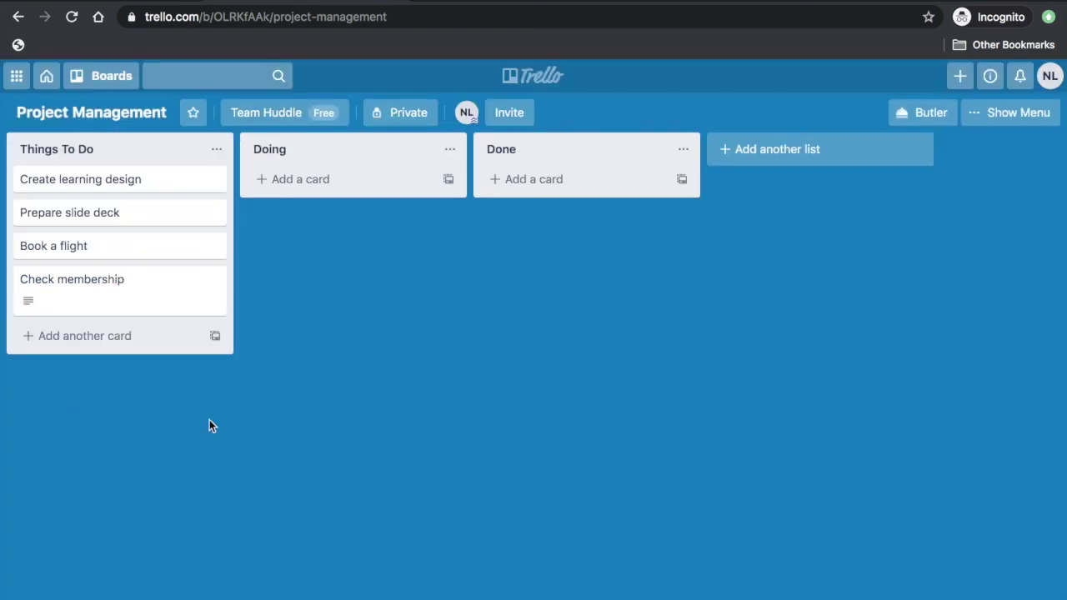